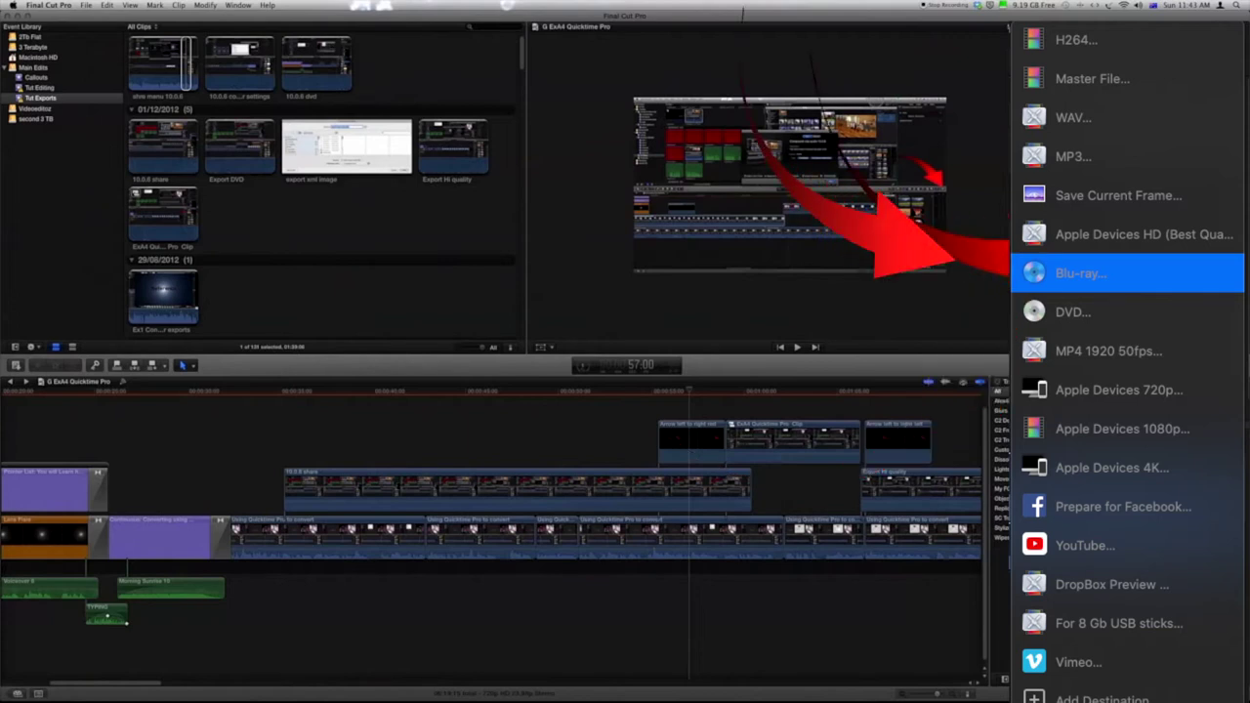
Step: Open the project's Blu-ray share settings and keep the disc drive as output device
left_click(1080, 274)
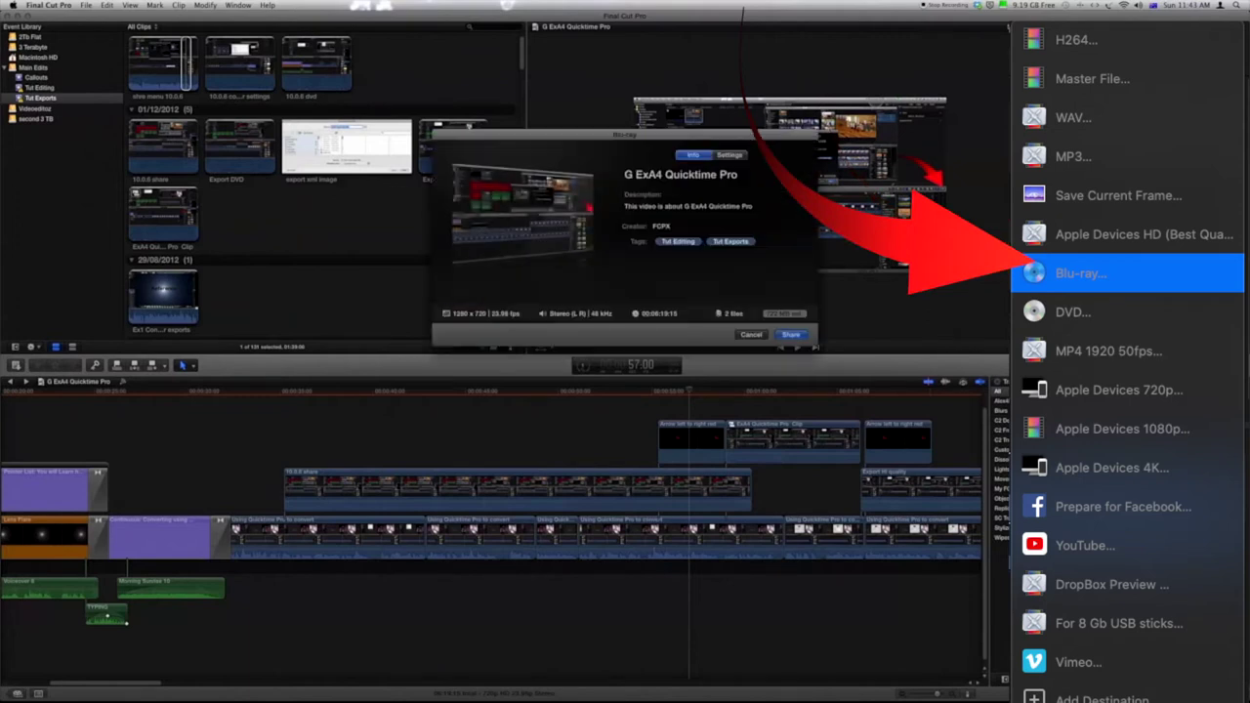
left_click(728, 158)
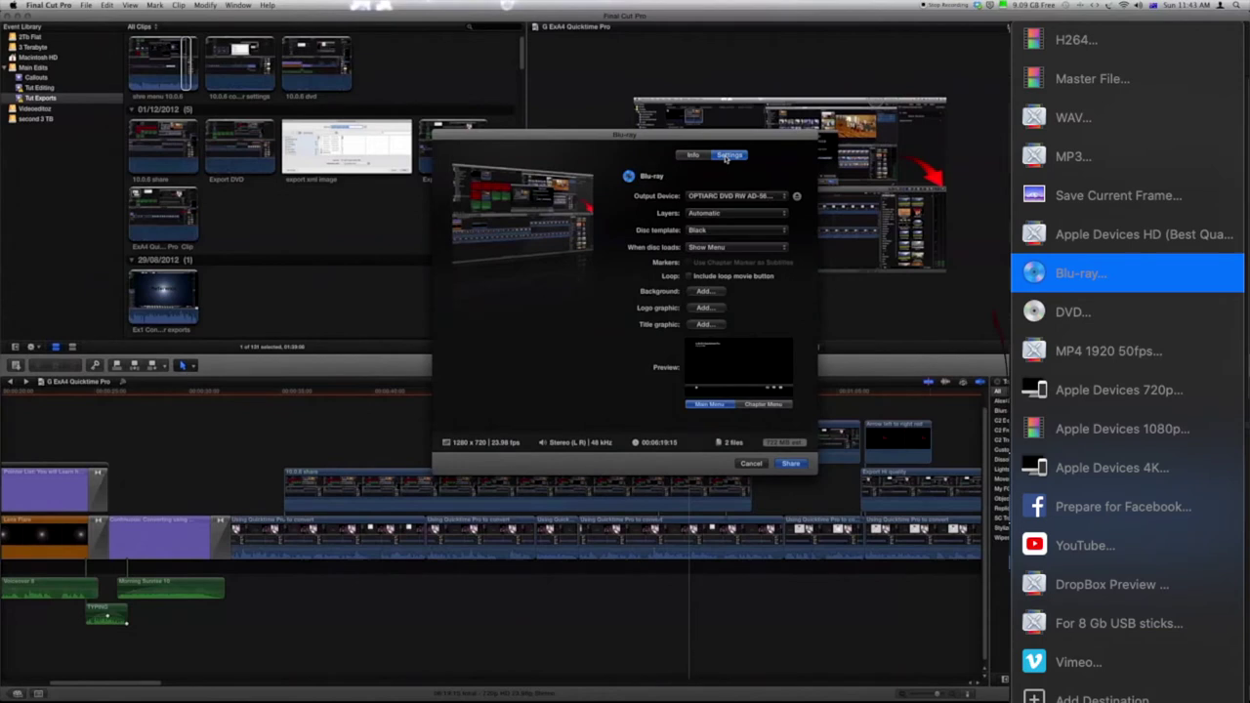
left_click(721, 196)
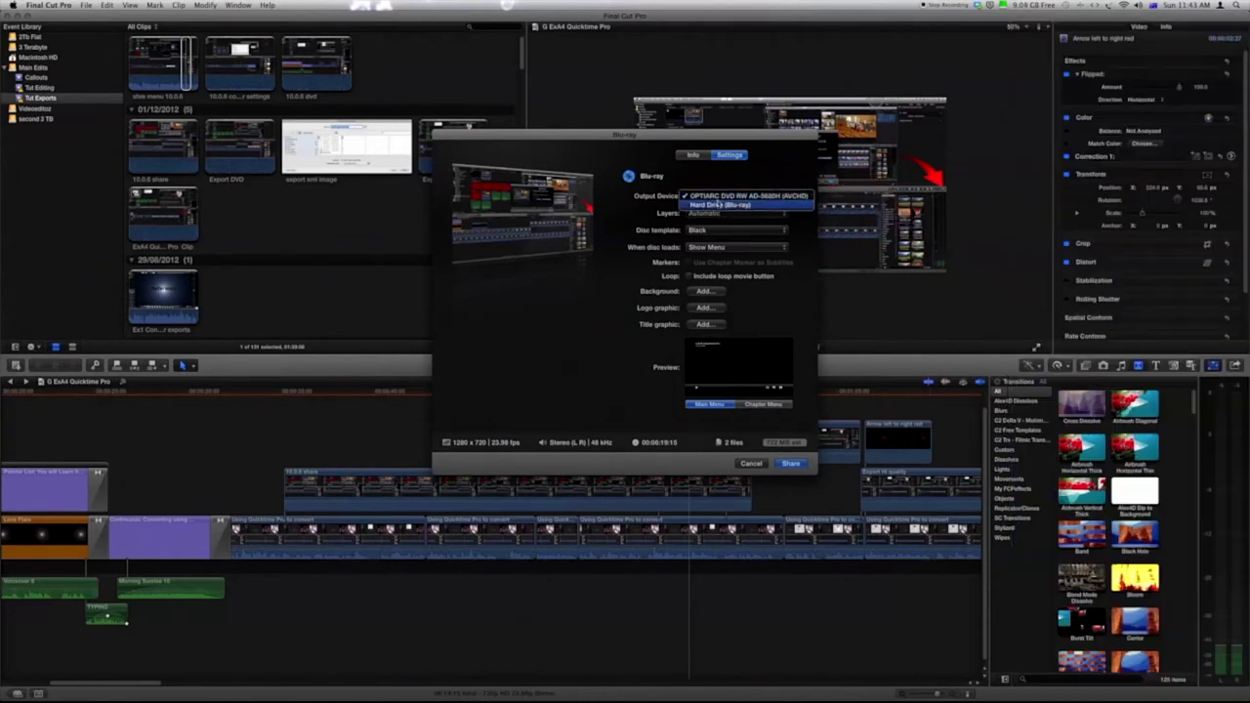
left_click(726, 235)
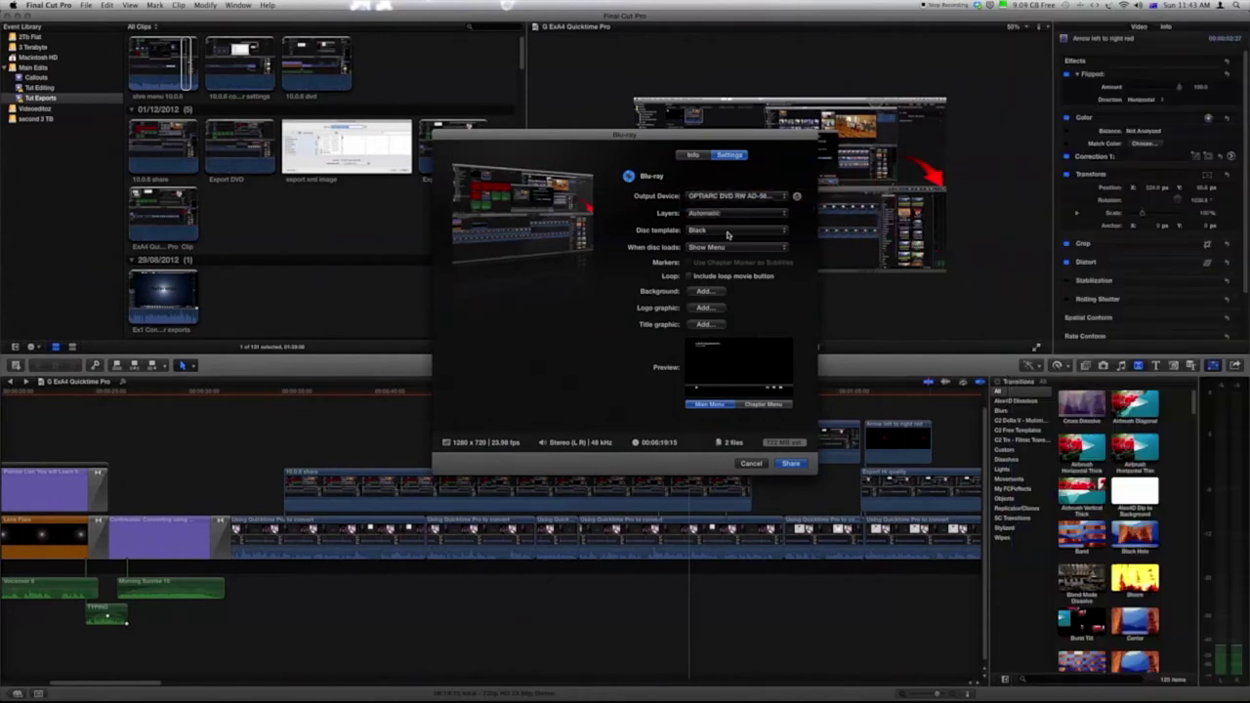
Step: Keep the Black disc template and Play Movie as the disc-load action
left_click(728, 233)
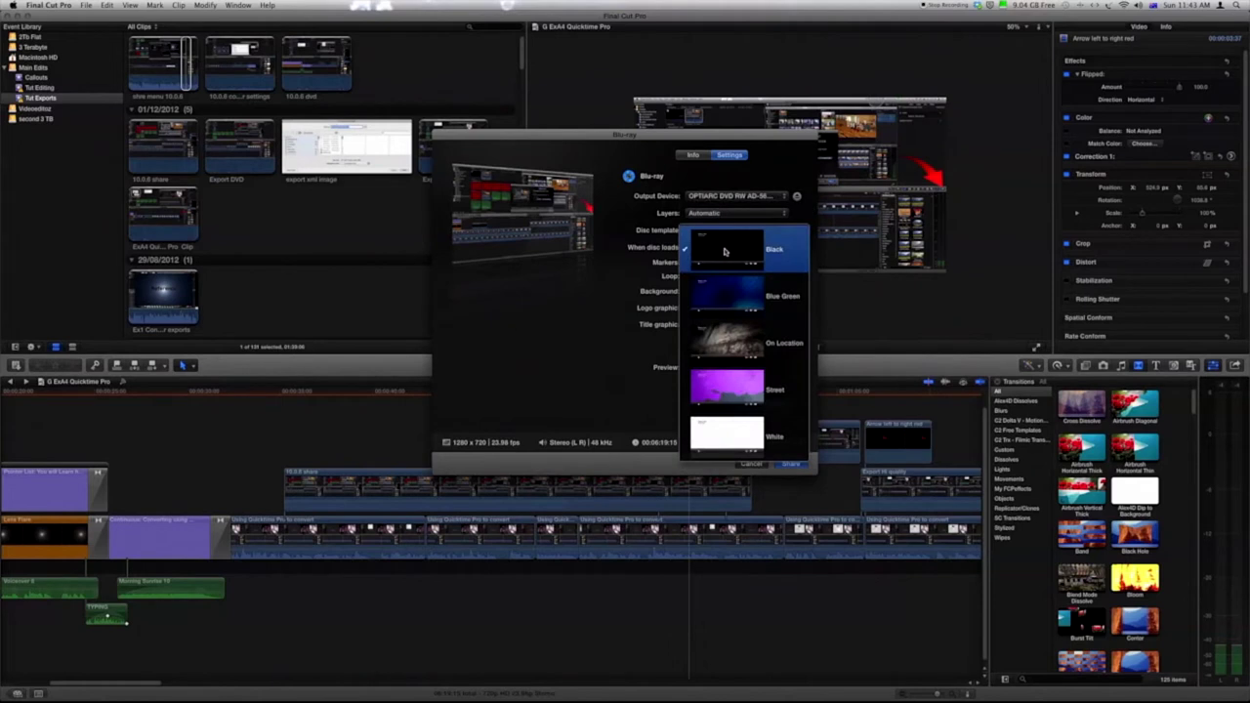
left_click(645, 268)
left_click(720, 249)
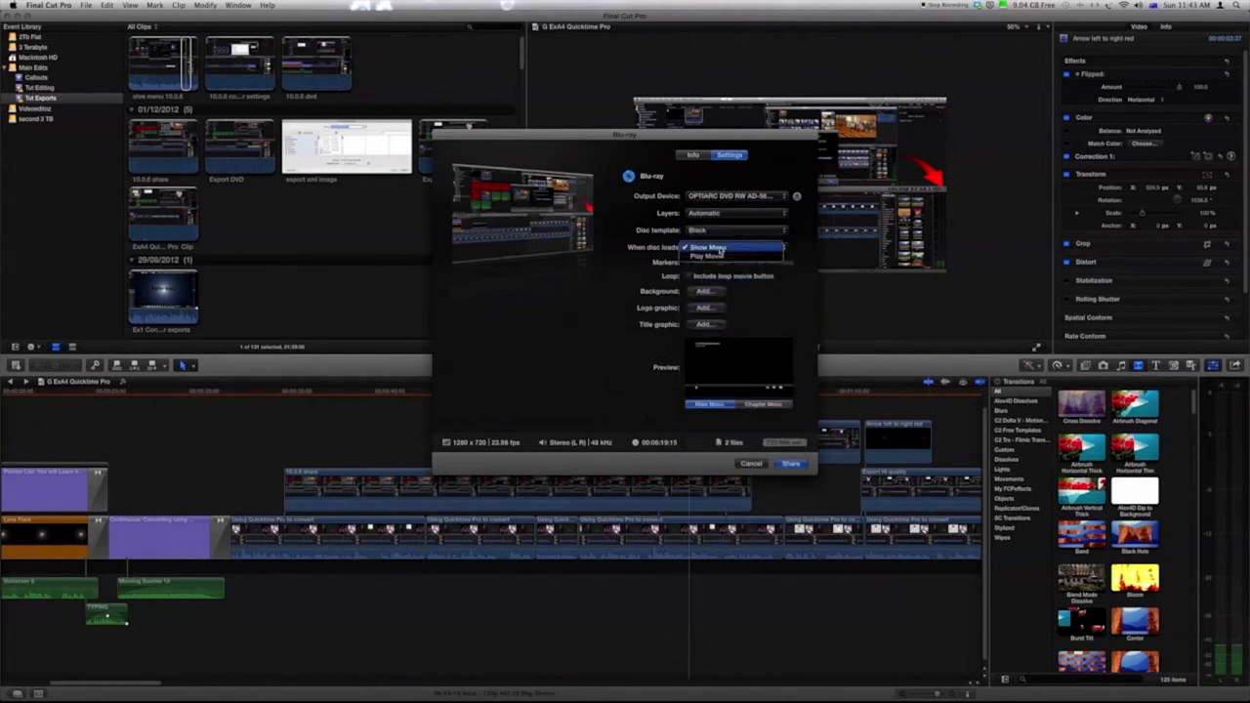
left_click(720, 256)
left_click(720, 248)
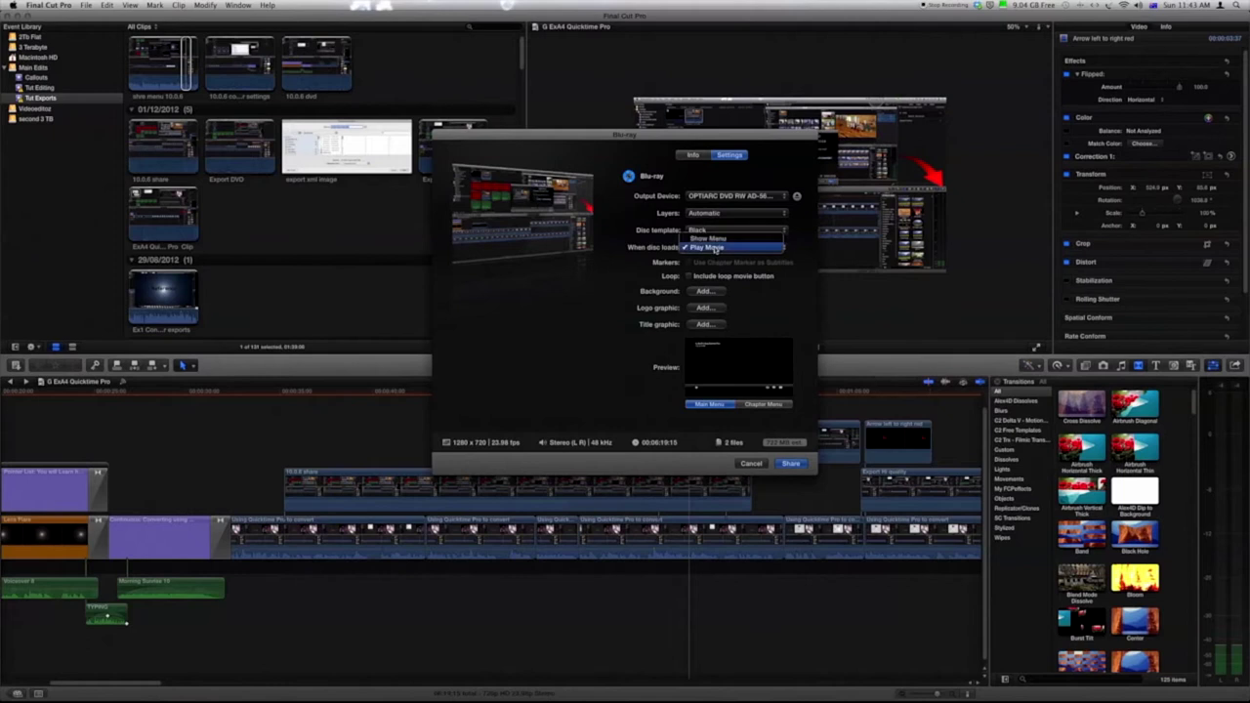
left_click(612, 277)
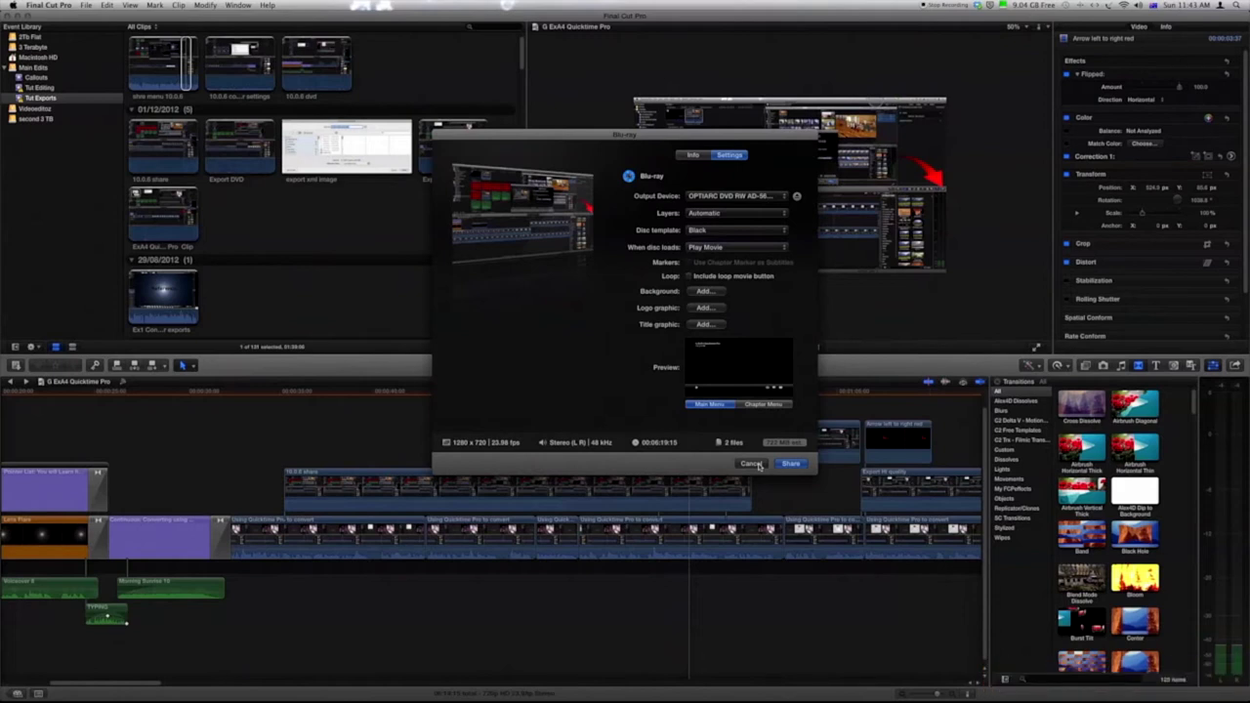
Step: Cancel the Blu-ray share and check the Blu-ray destination's output device in Destinations preferences
left_click(750, 464)
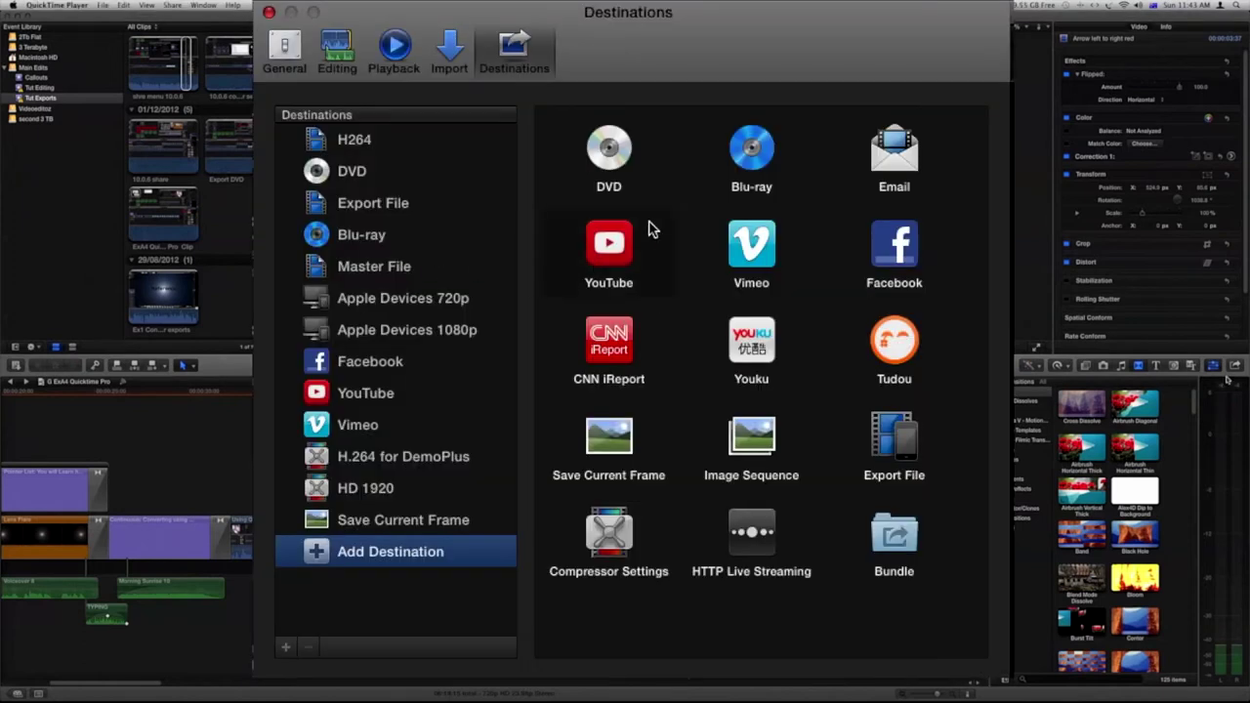
left_click(749, 154)
left_click(356, 235)
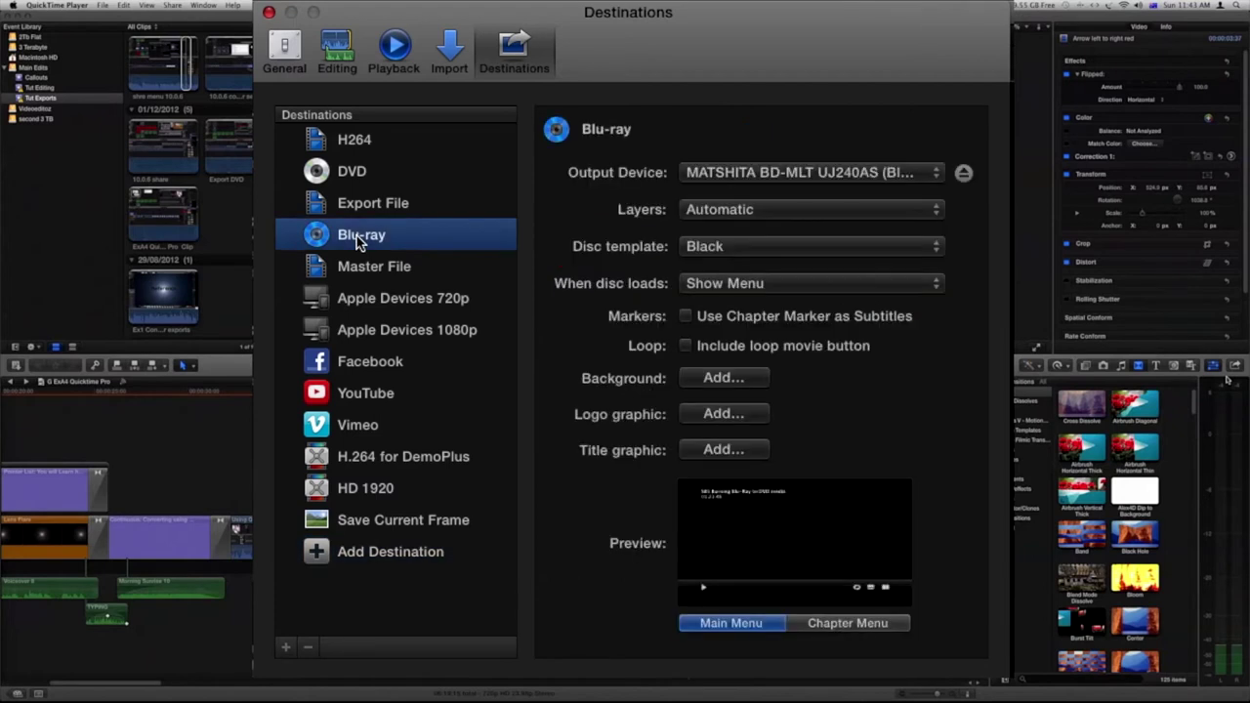
left_click(848, 175)
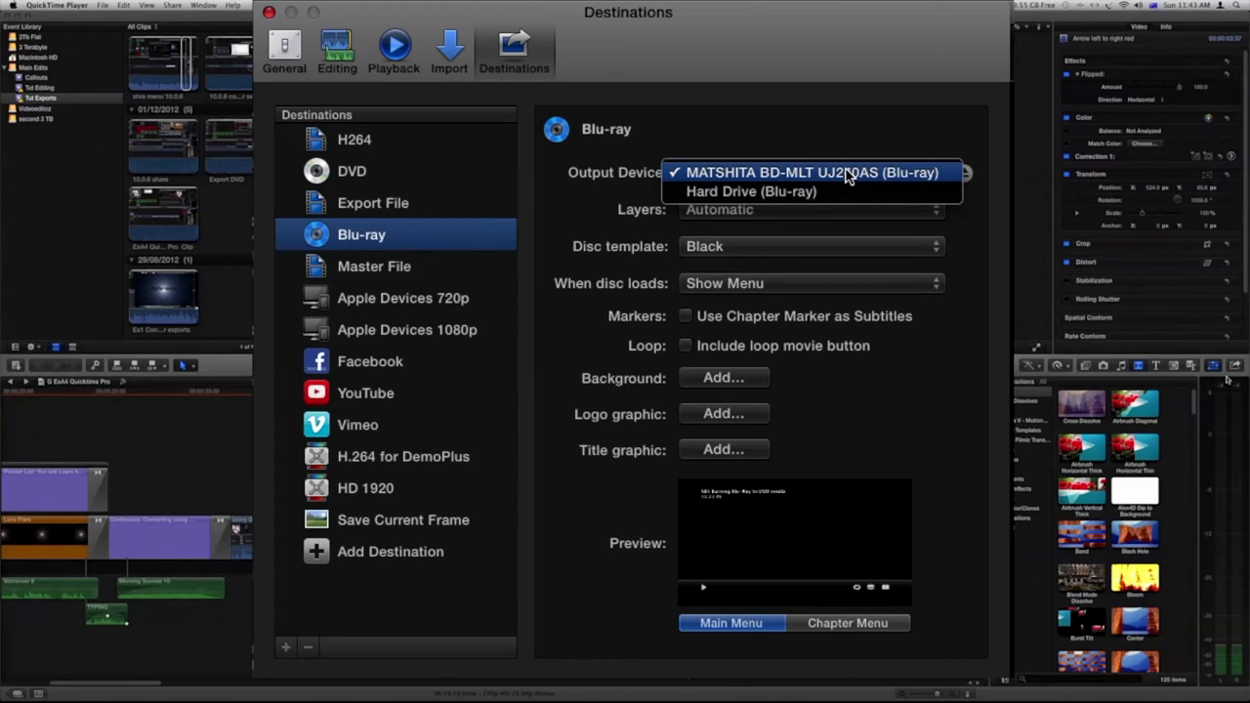
left_click(848, 174)
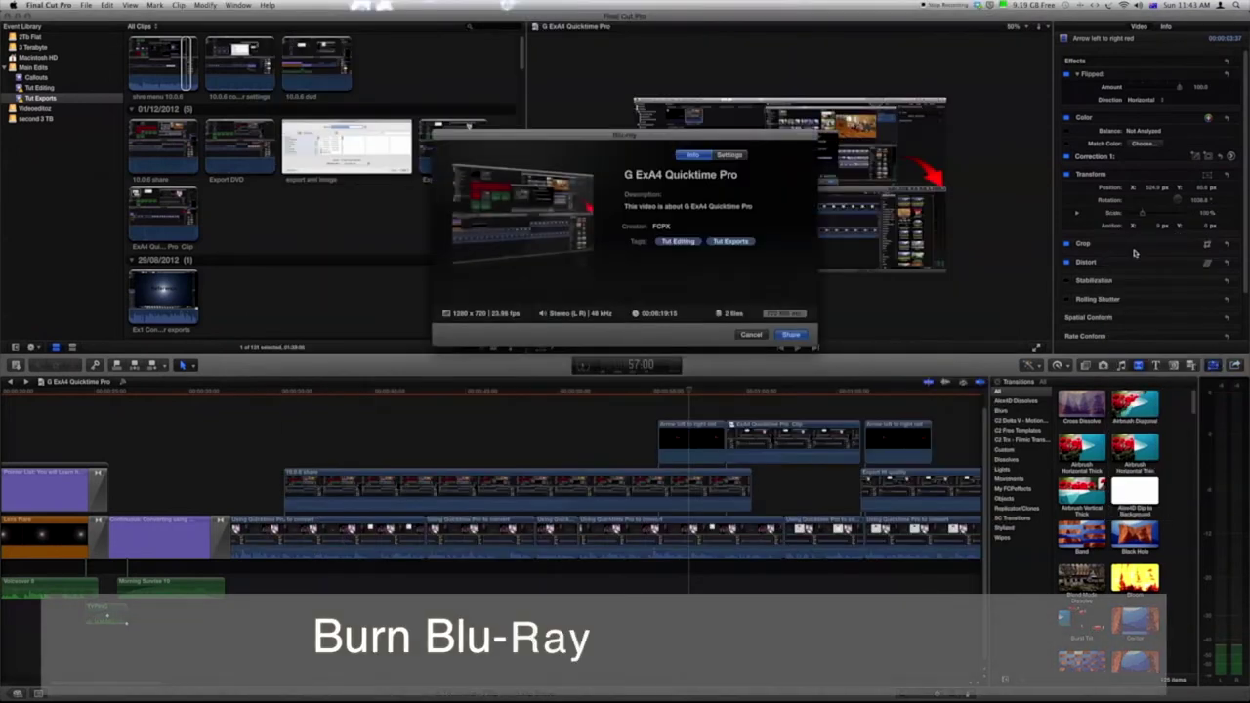
Step: Show the Blu-ray disc settings and list the available output devices
left_click(728, 156)
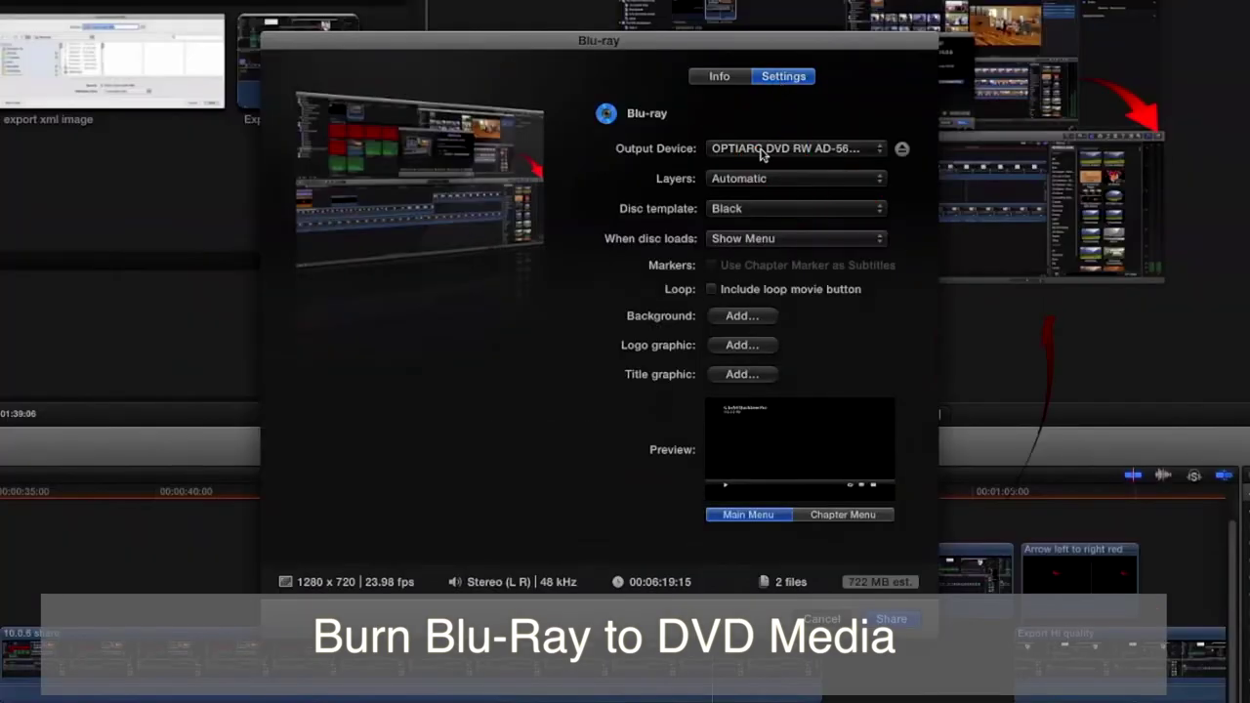
left_click(718, 200)
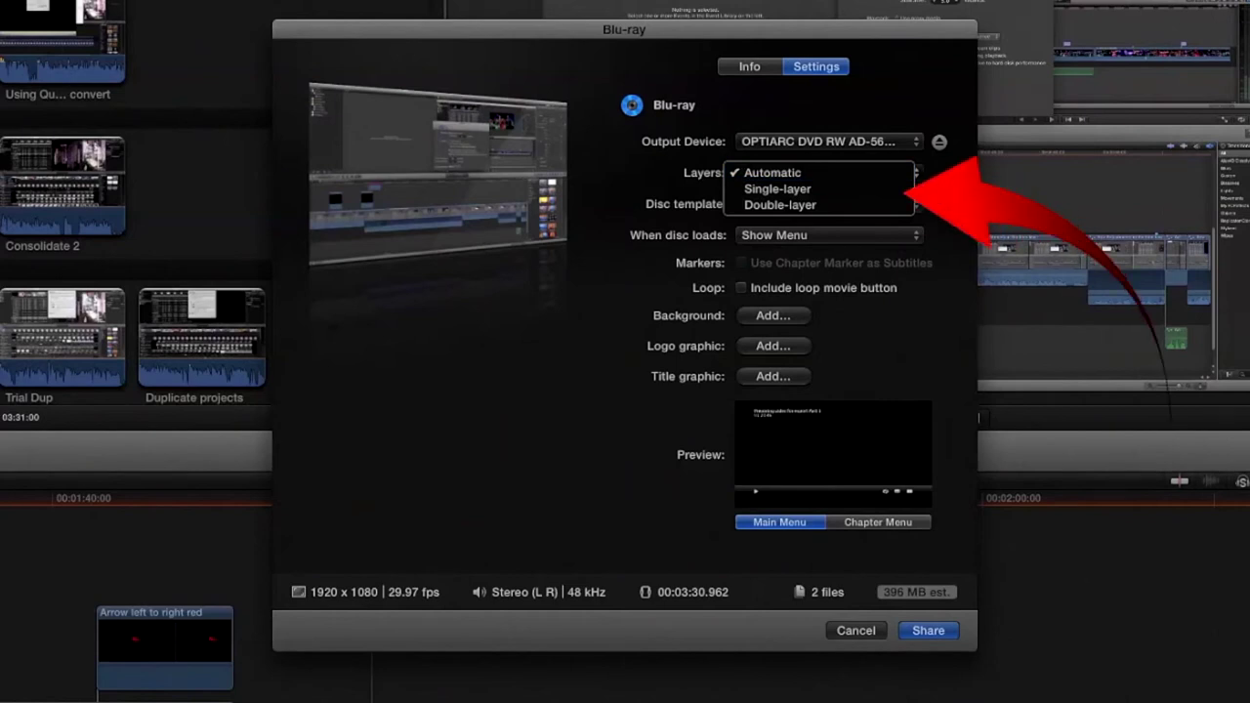
left_click(942, 183)
left_click(871, 213)
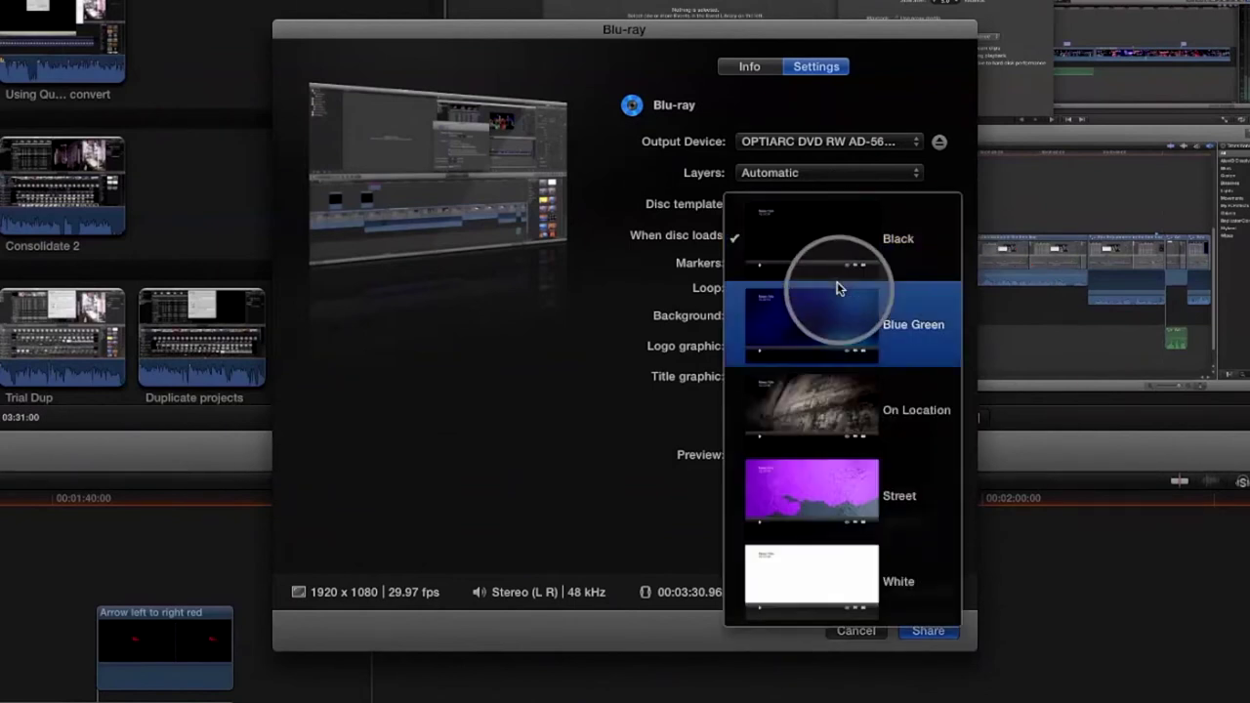
left_click(603, 455)
left_click(774, 238)
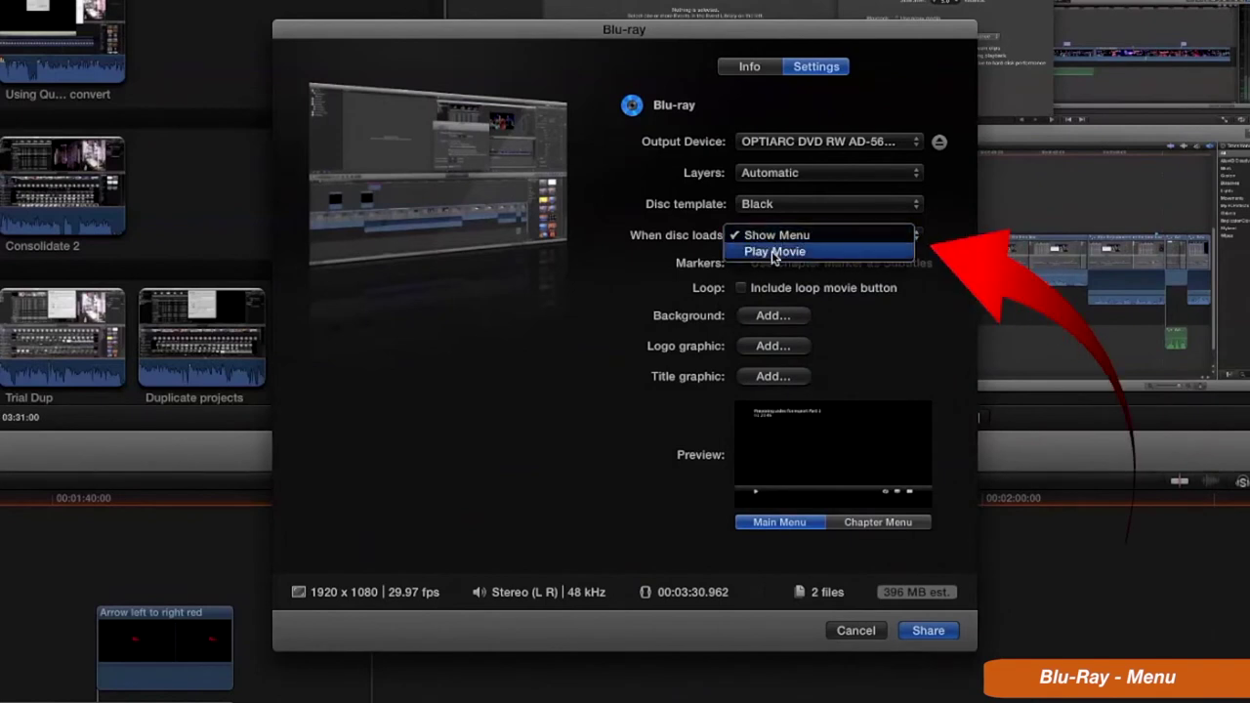
left_click(660, 288)
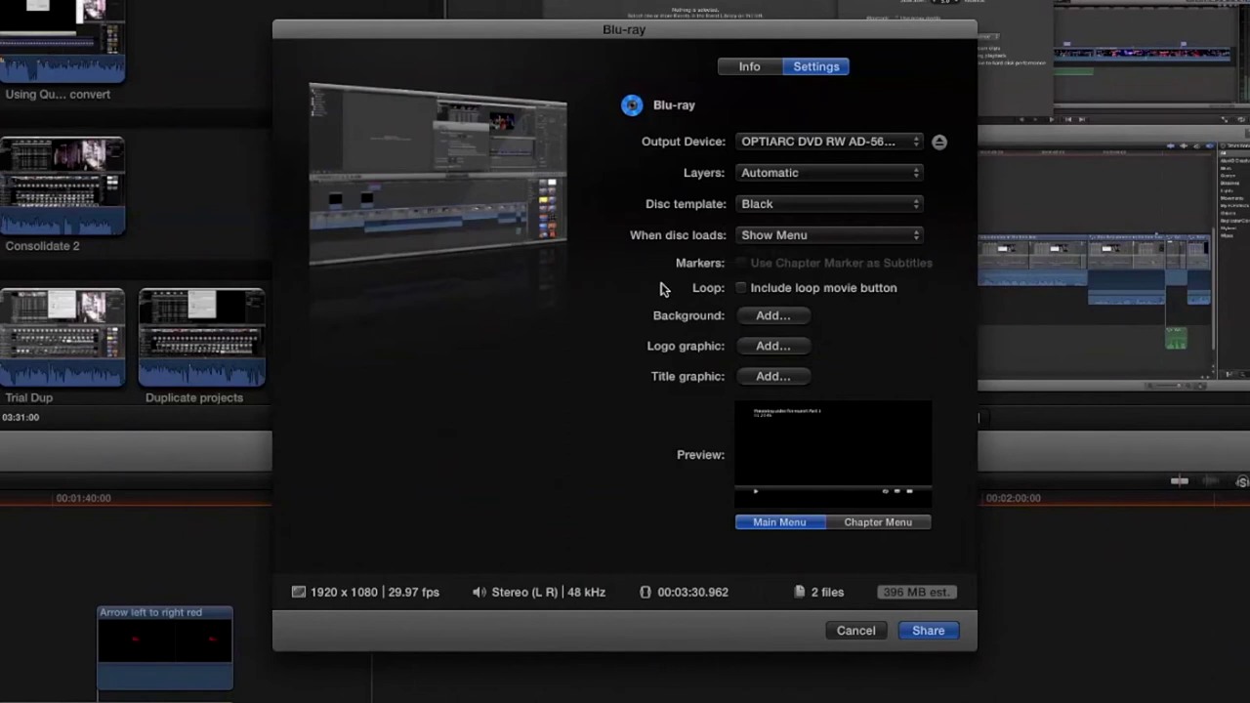
left_click(775, 237)
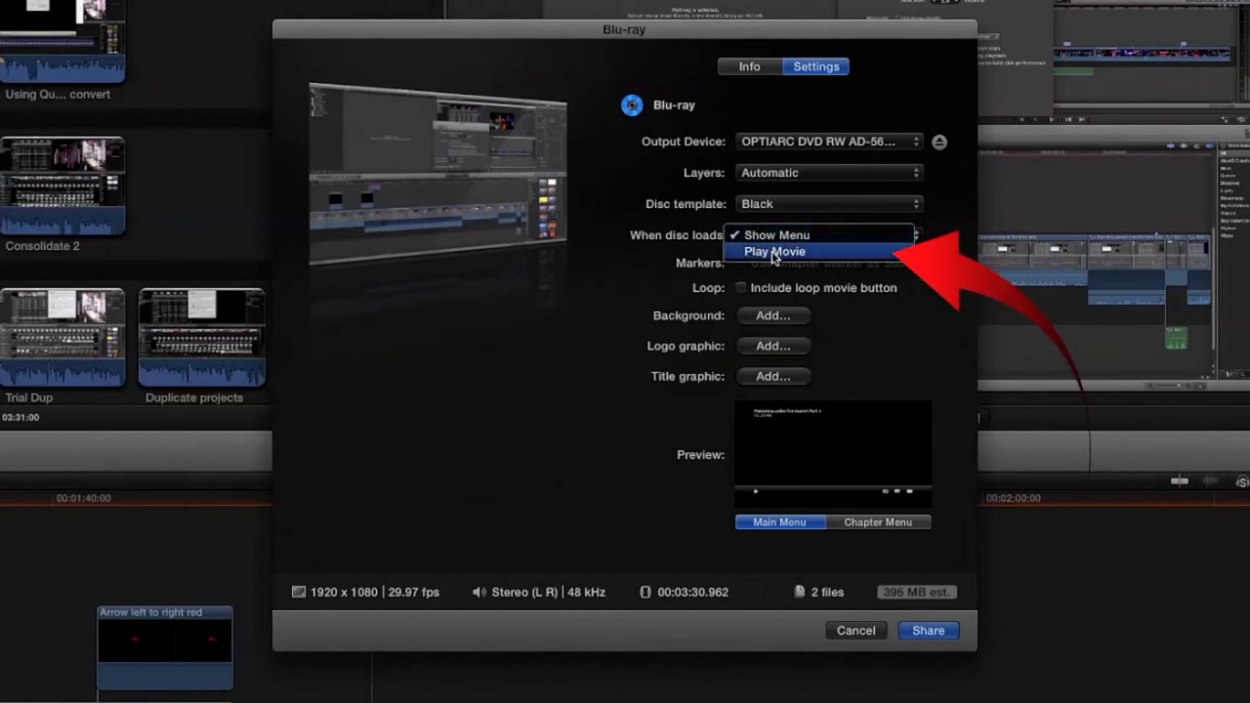
left_click(610, 289)
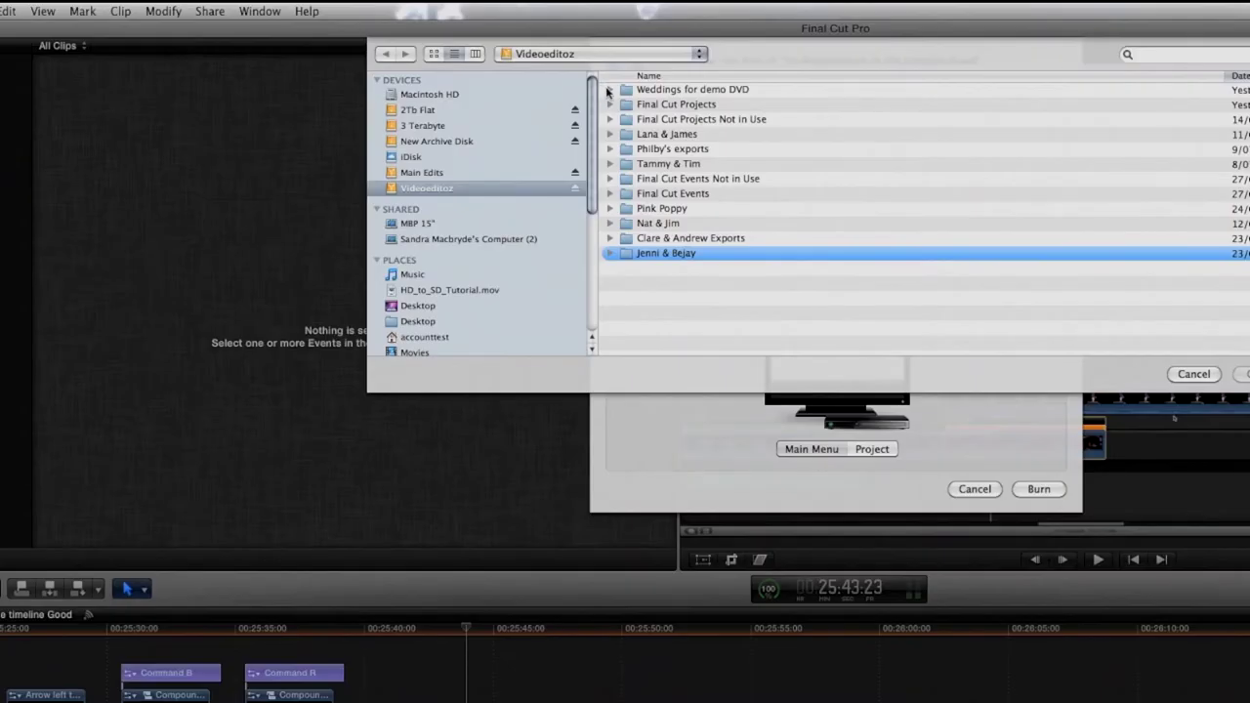
Step: Expand the Weddings for demo DVD folder in the file browser
left_click(608, 89)
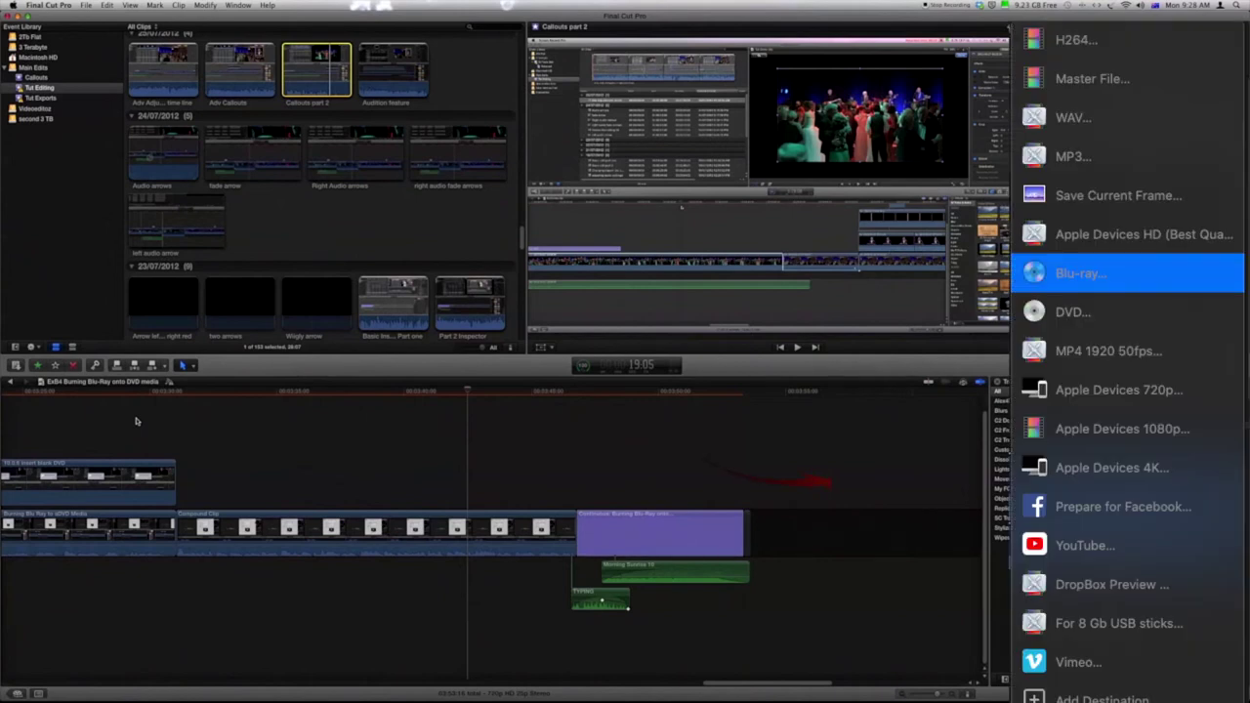
Step: Share Callouts part 2 to Blu-ray, outputting a disc image to Hard Drive
left_click(137, 421)
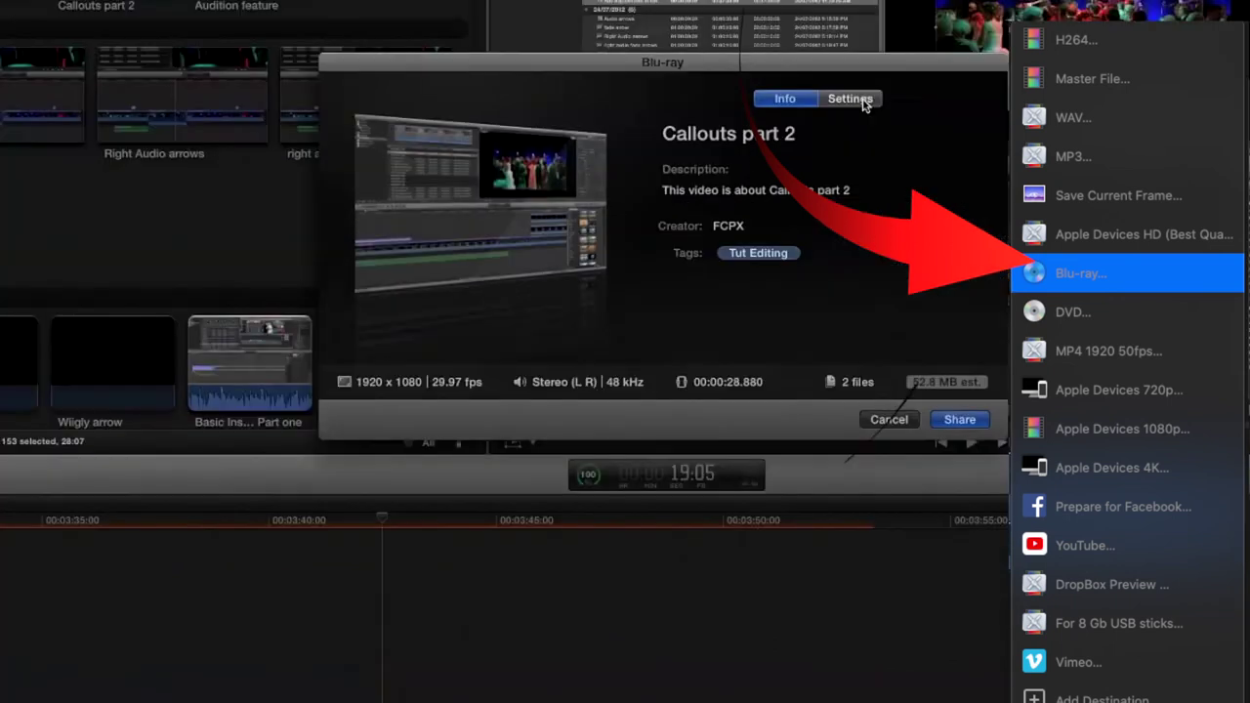
left_click(742, 156)
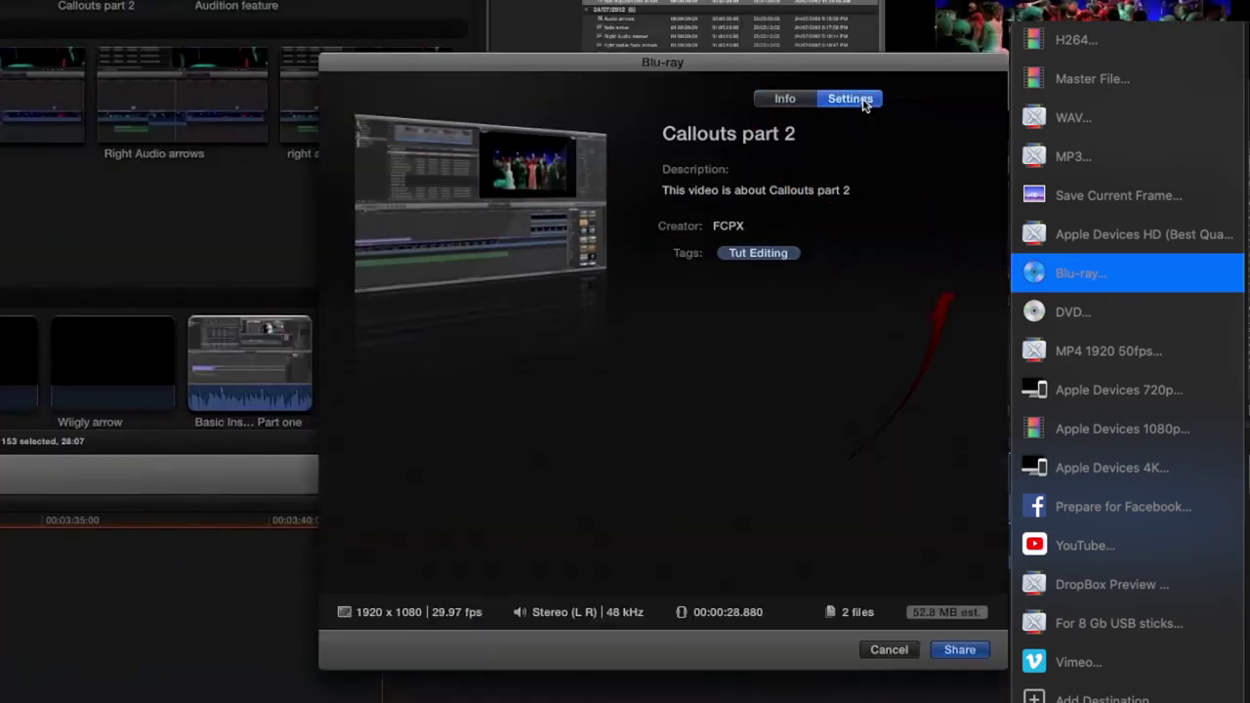
left_click(874, 174)
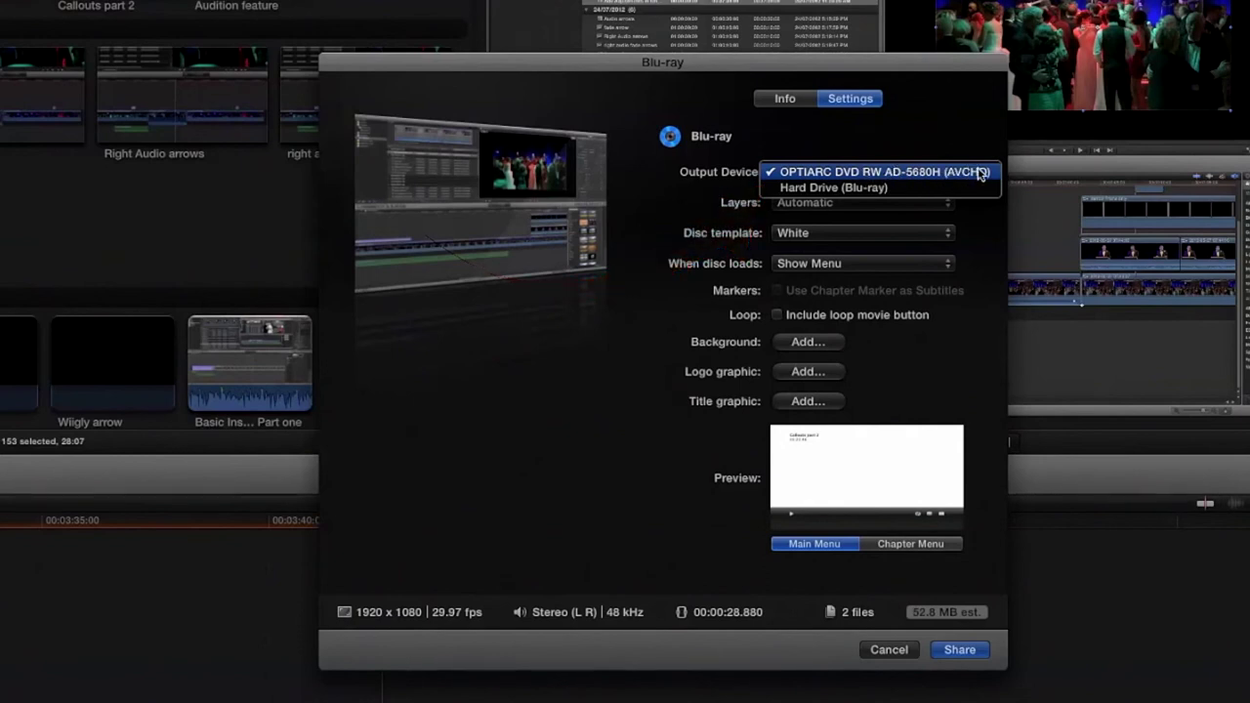
left_click(926, 187)
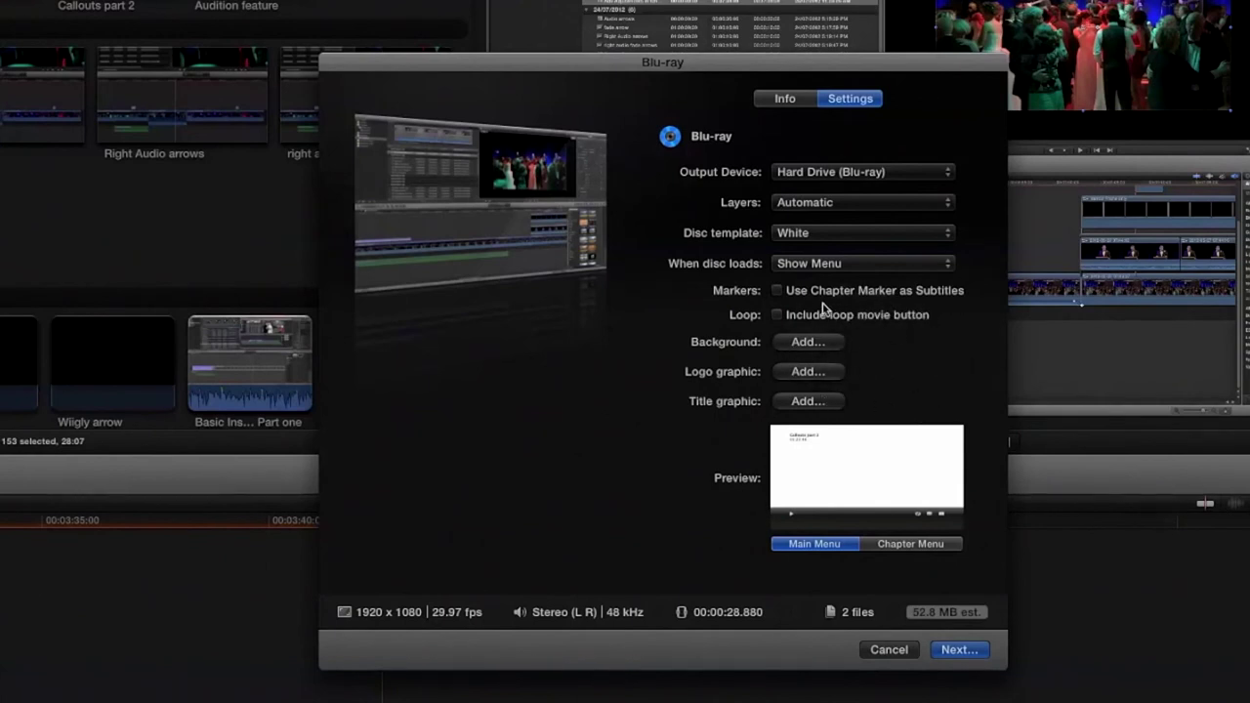
Step: Leave chapter-marker subtitles and the loop movie button off, and begin adding a menu background
left_click(778, 292)
left_click(778, 292)
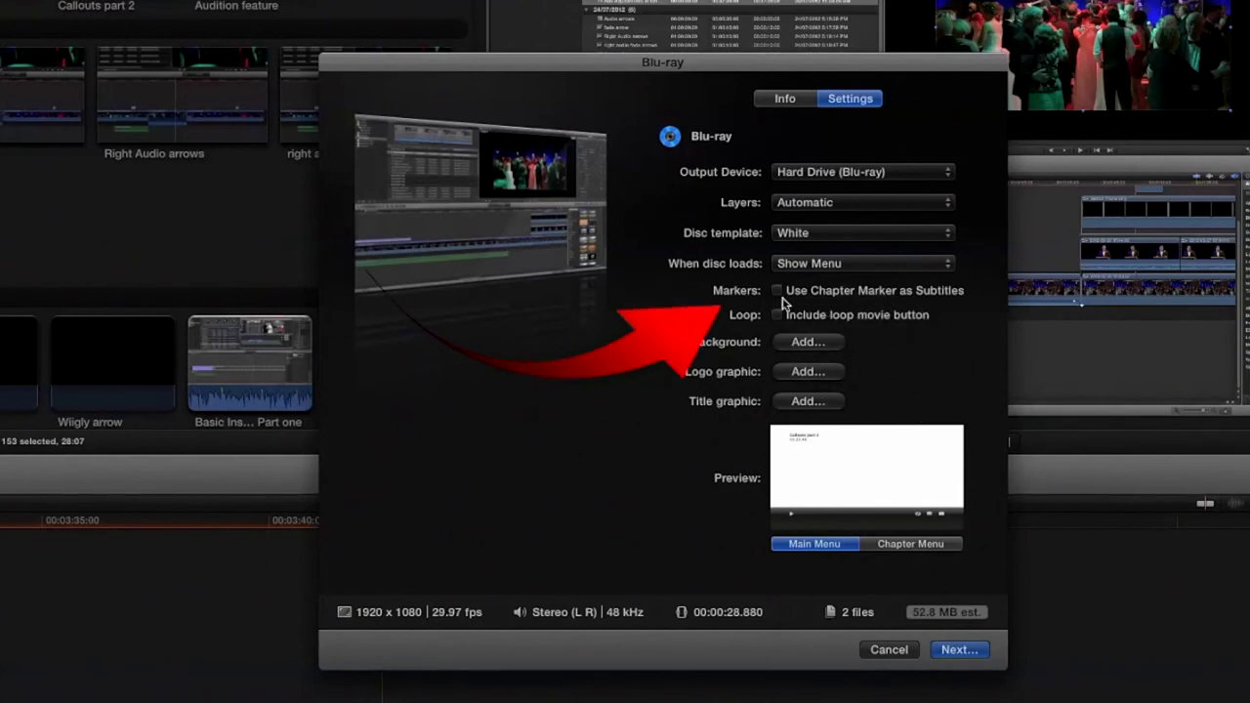
left_click(778, 316)
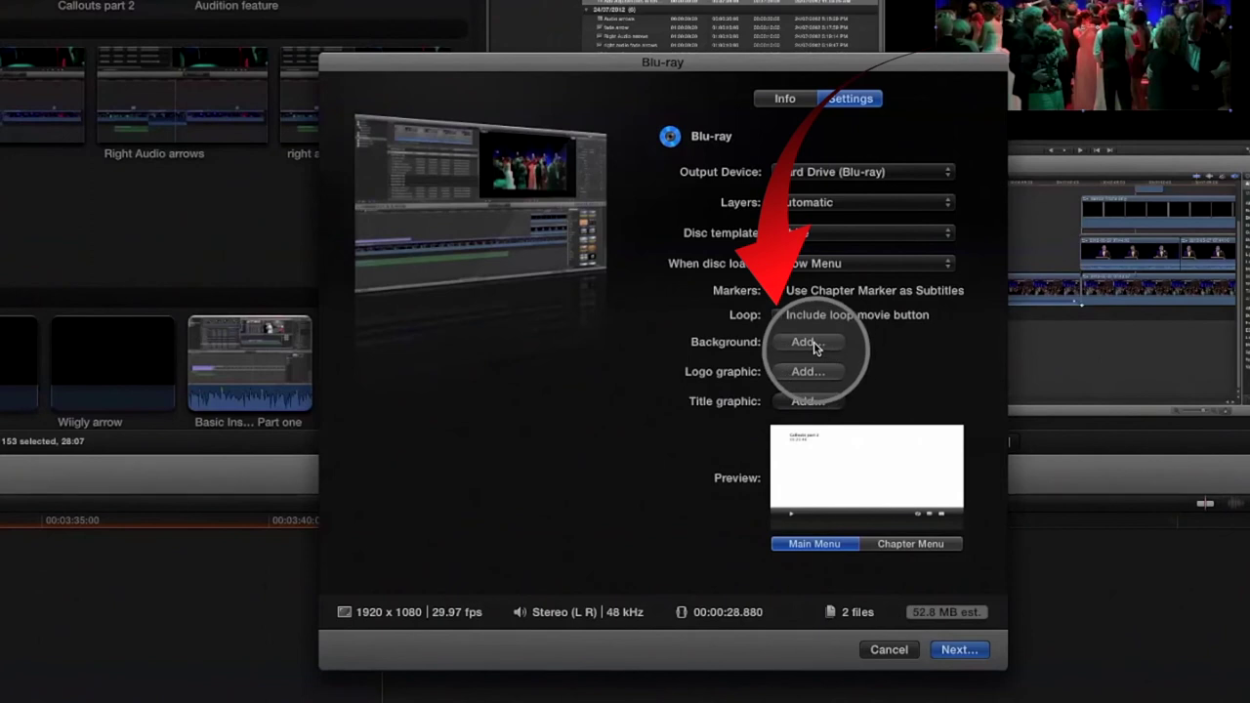
left_click(811, 343)
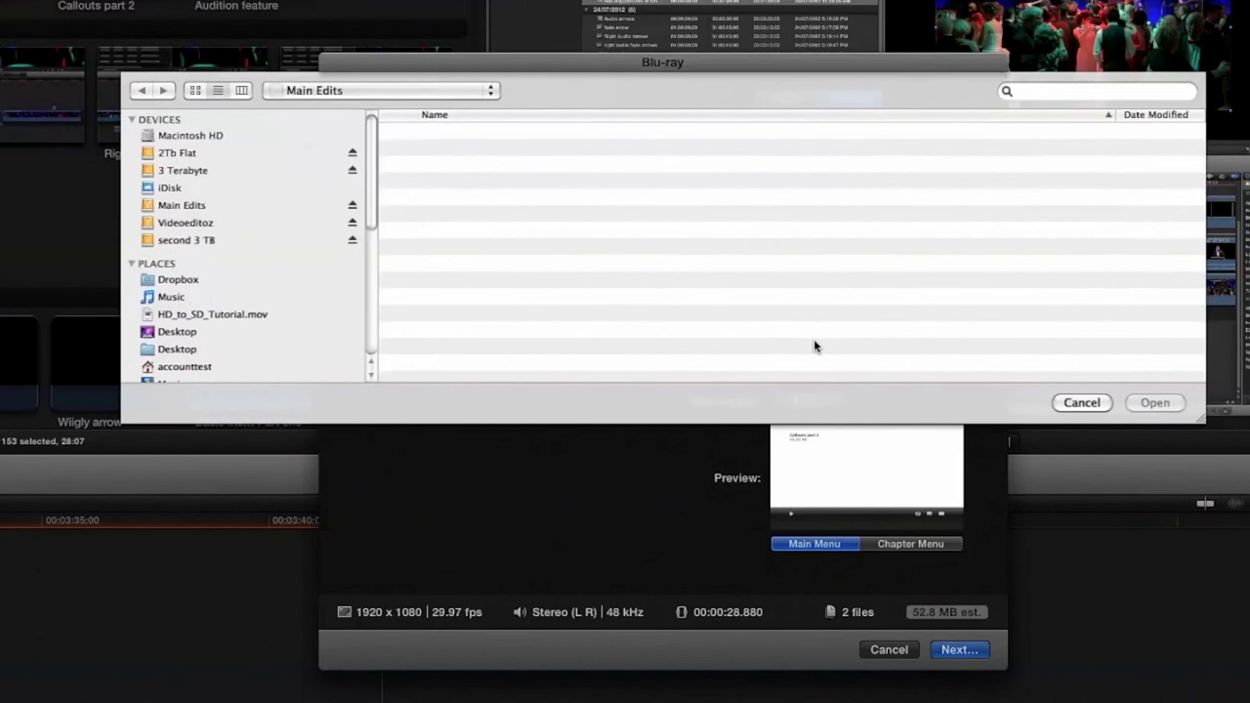
Step: Choose Frog.jpg from the Pictures folder as the menu background image
left_click(776, 330)
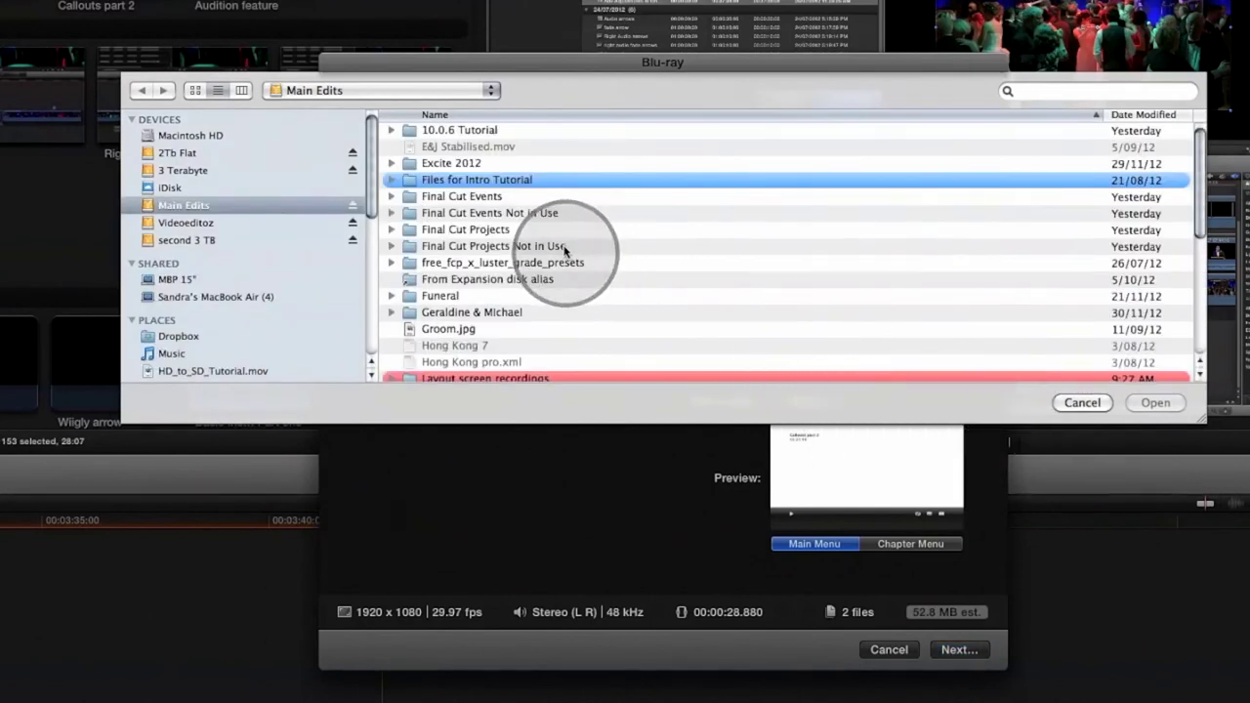
scroll(518, 283, "down", 2)
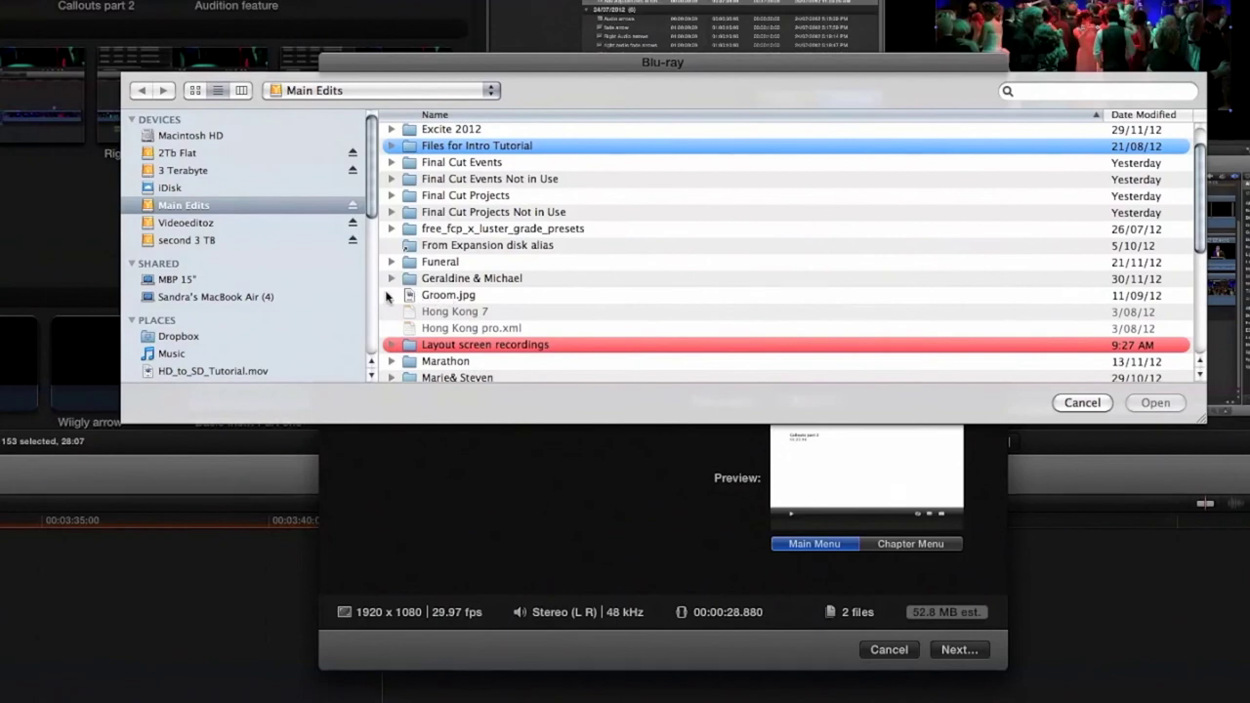
scroll(223, 293, "down", 3)
left_click(222, 320)
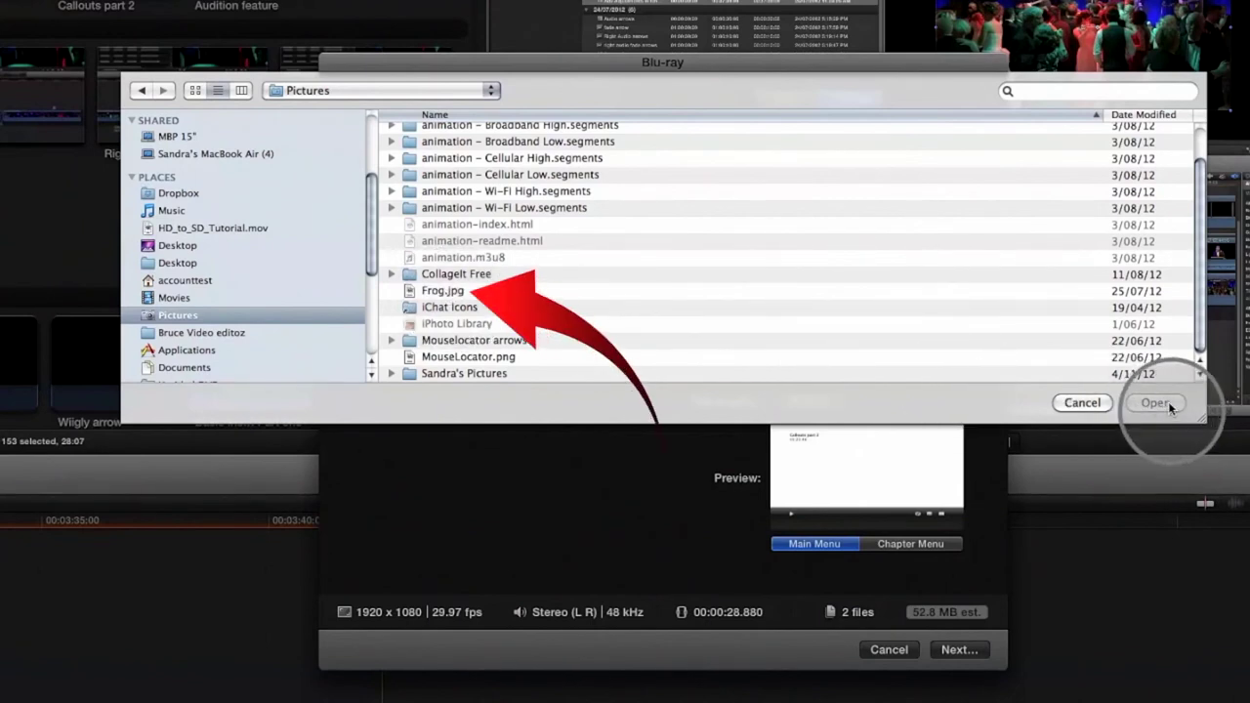
left_click(440, 291)
left_click(1145, 403)
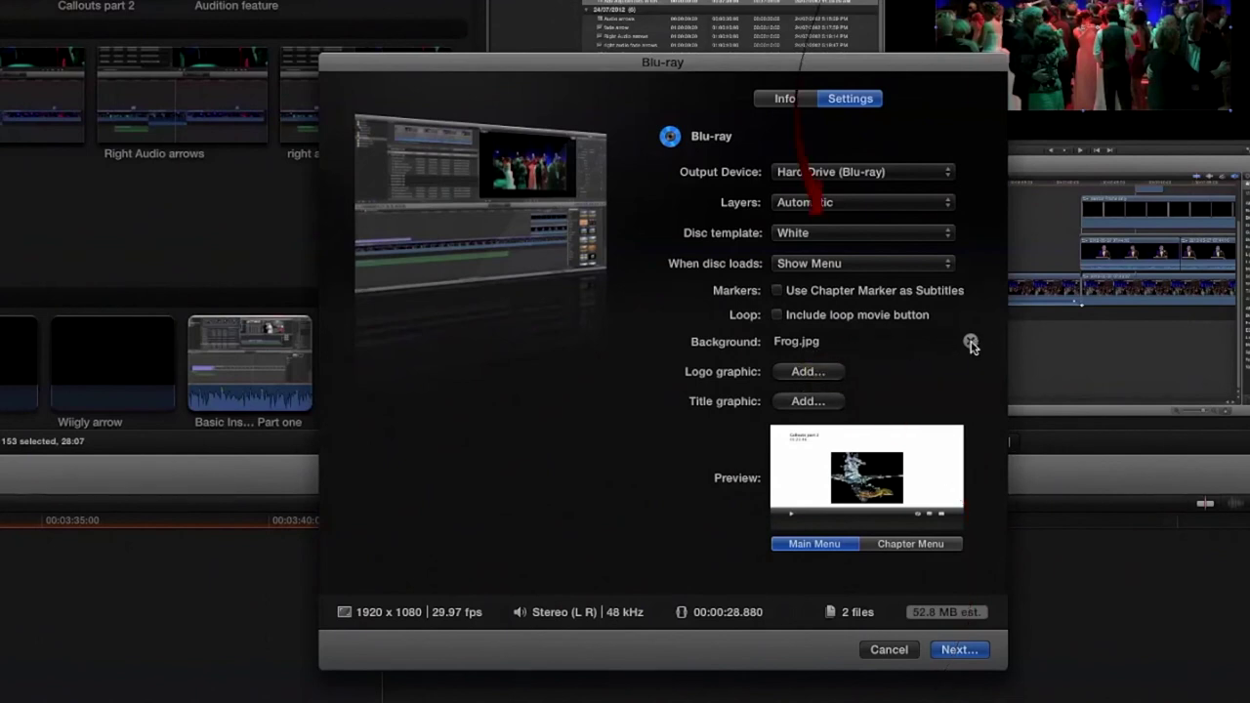
Step: Add MouseLocator.png from Pictures as the menu's logo graphic
left_click(805, 372)
left_click(427, 358)
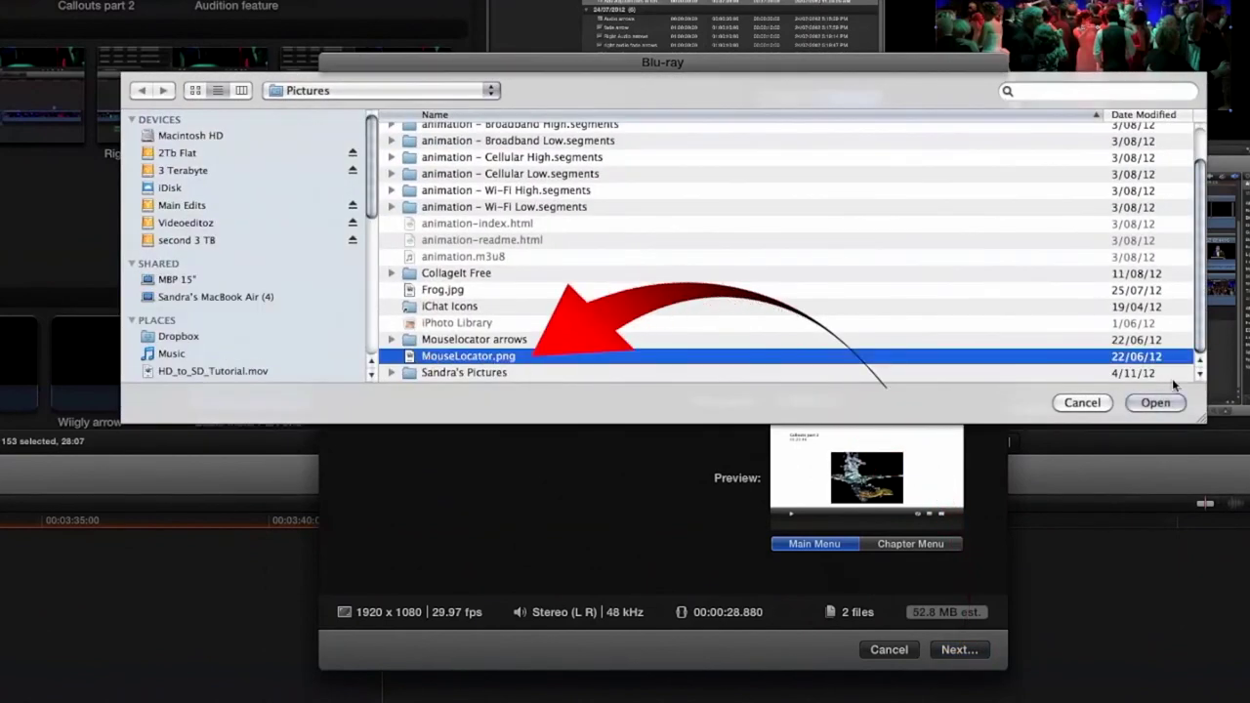
left_click(1158, 405)
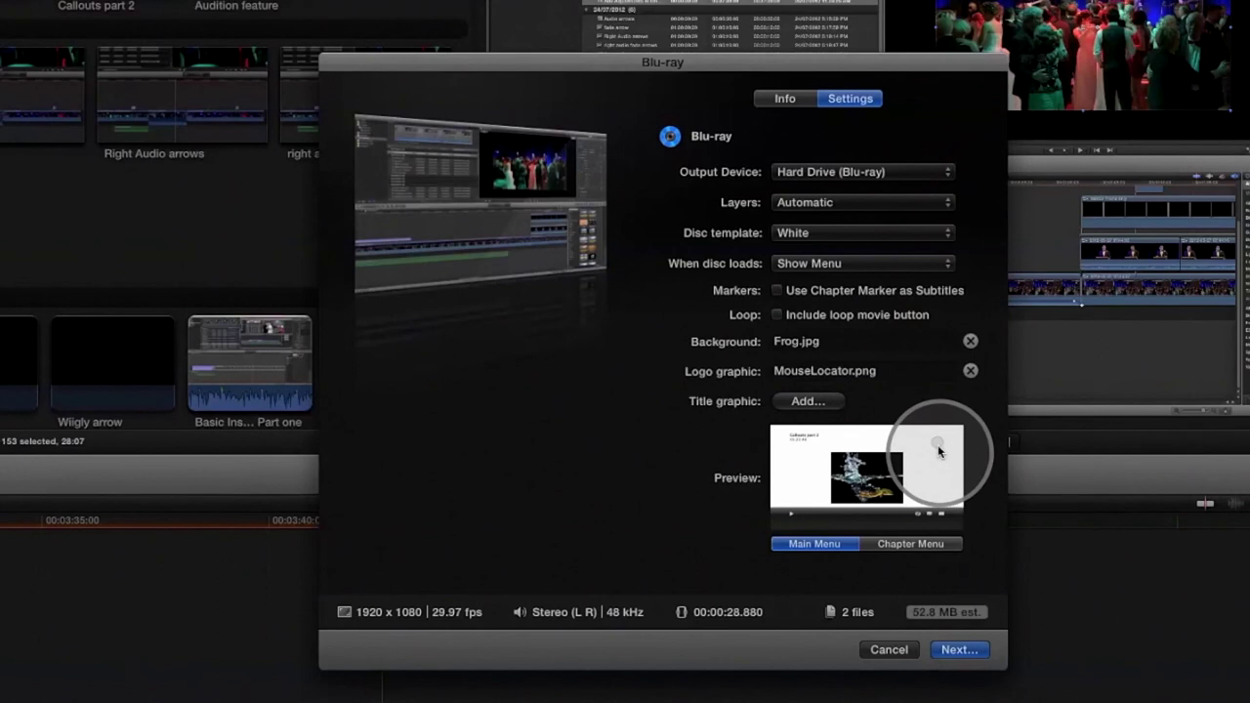
Step: Add 3rd Cam last_1.jpg from Pictures as the menu's title graphic
left_click(807, 403)
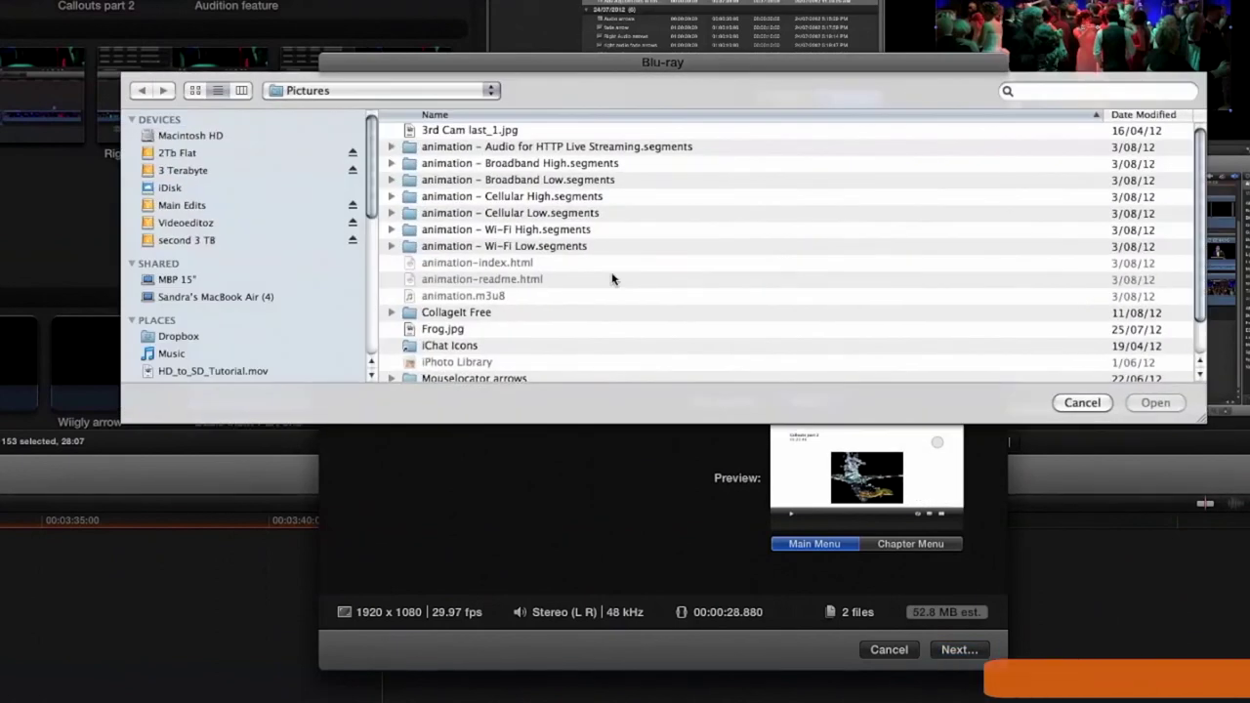
left_click(487, 131)
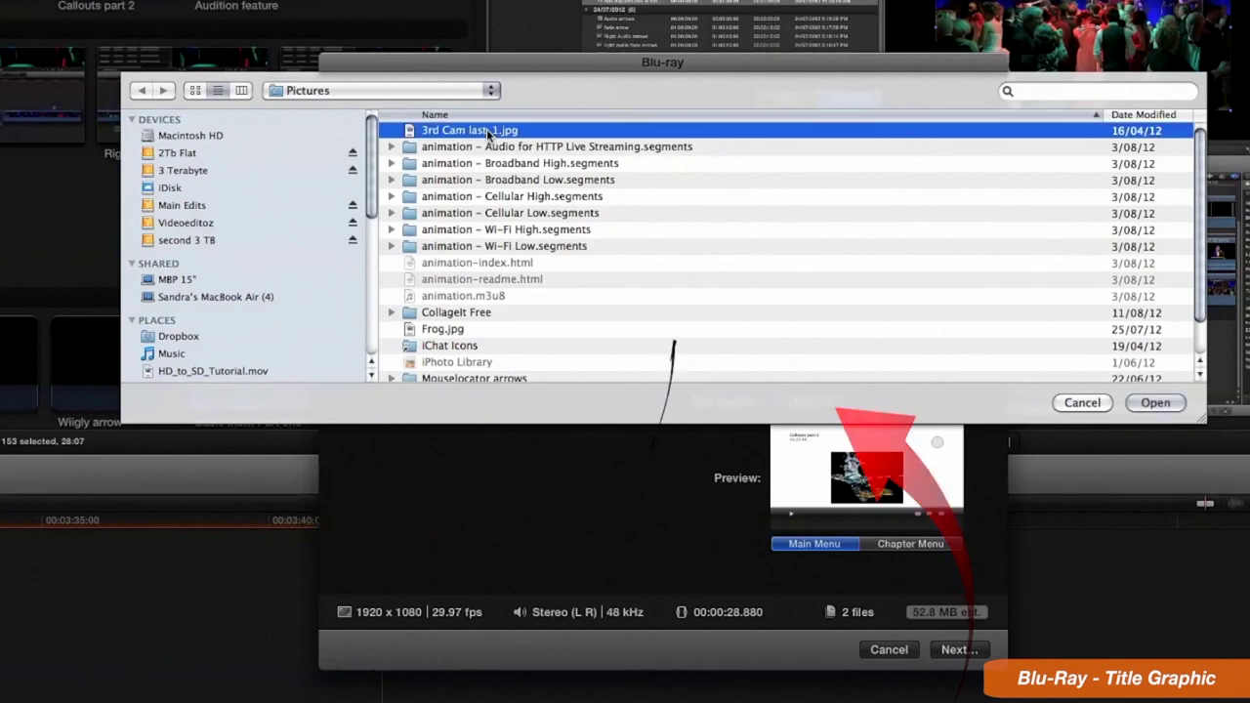
left_click(1164, 408)
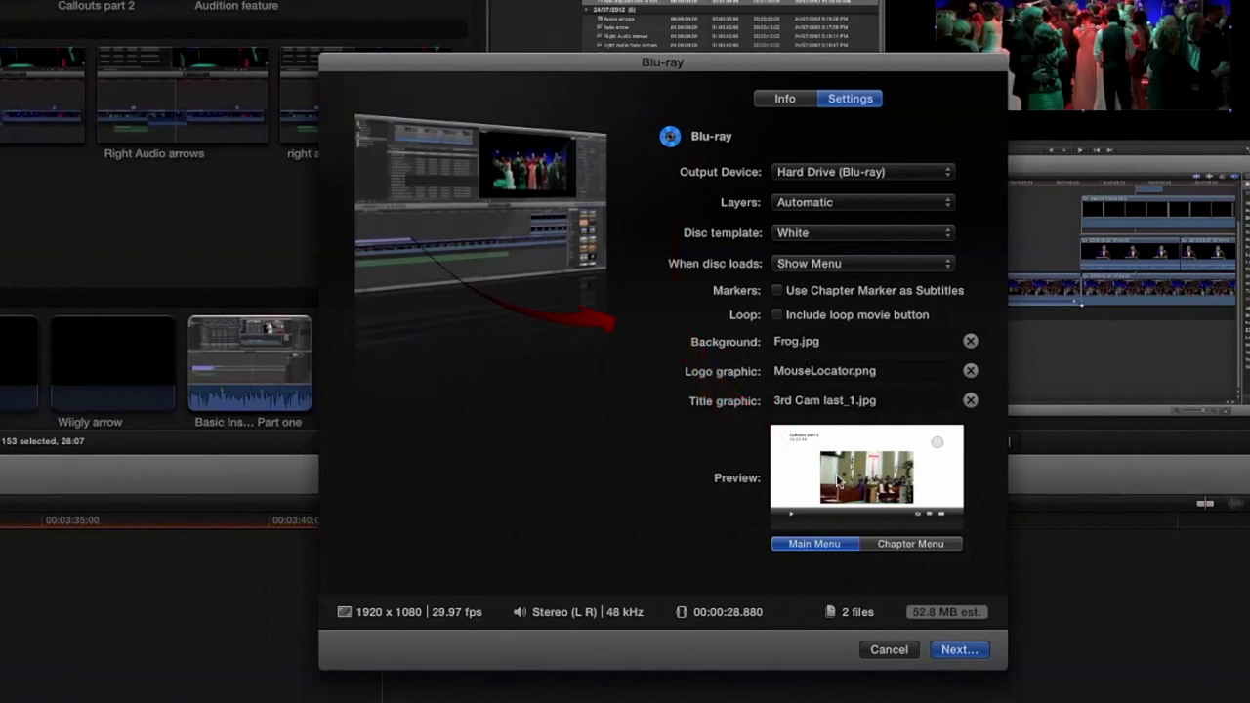
Step: Compare Street and On Location templates, settle on Black, and preview the chapter menu
left_click(839, 237)
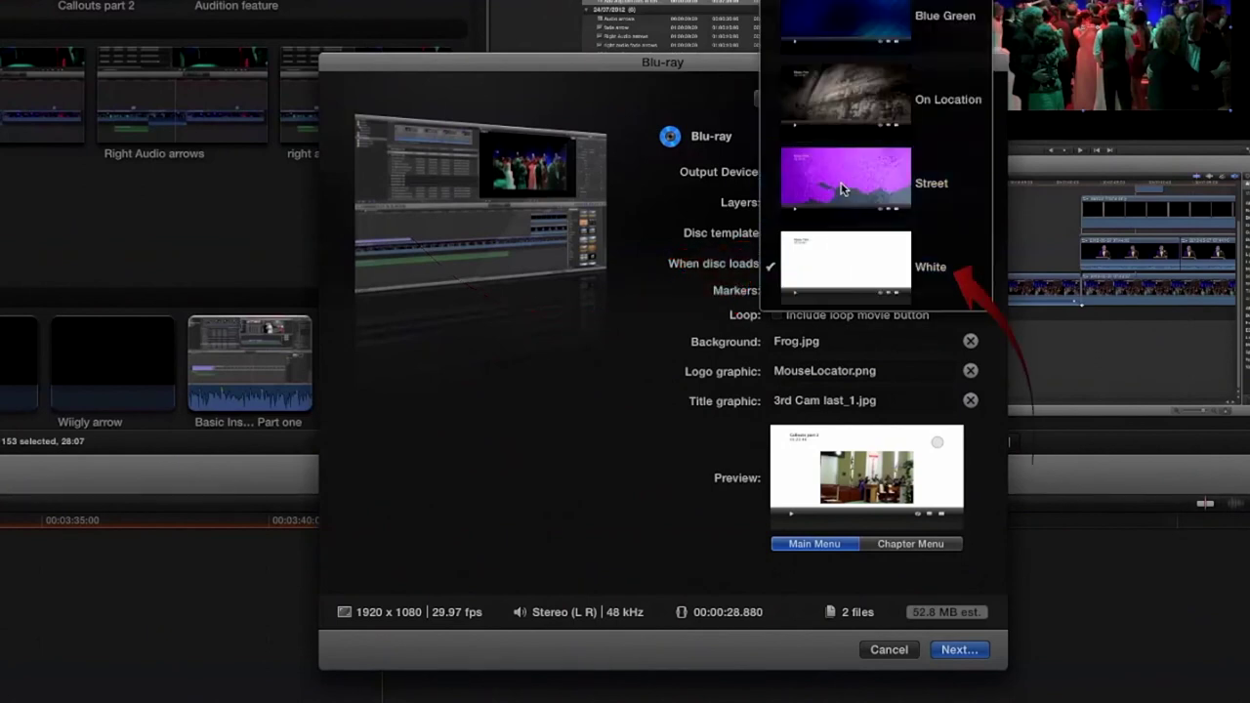
left_click(842, 188)
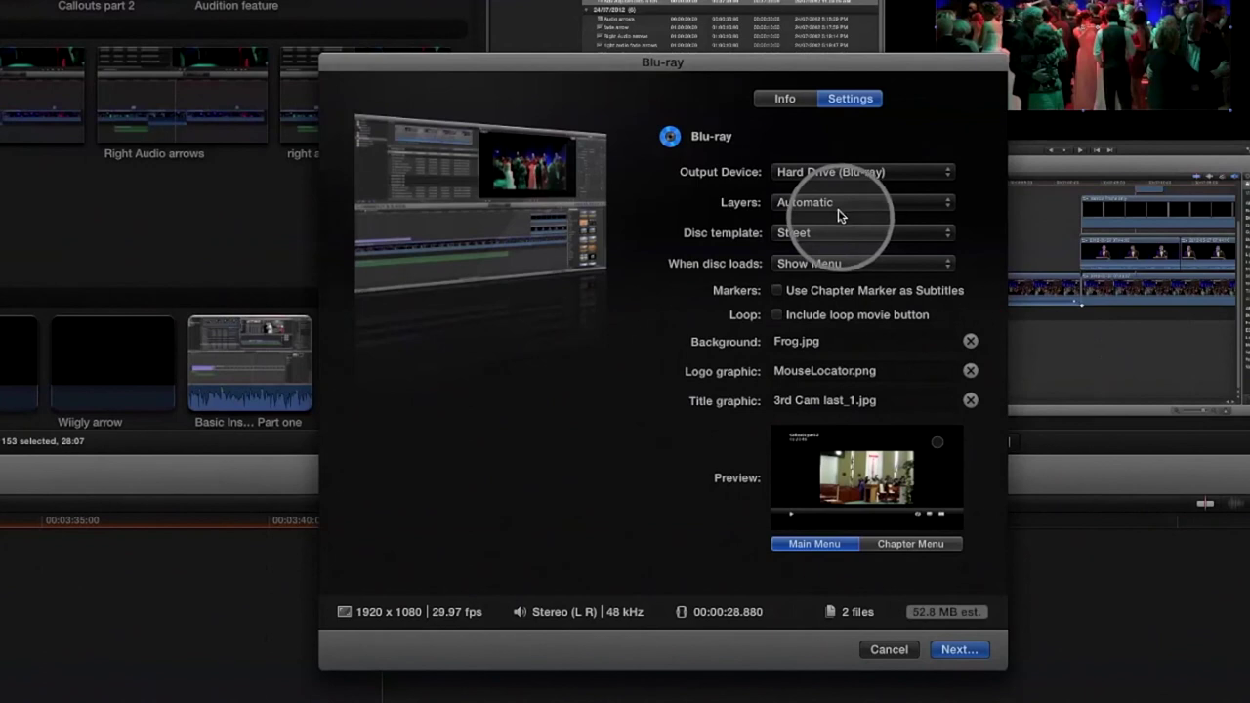
left_click(832, 238)
left_click(842, 190)
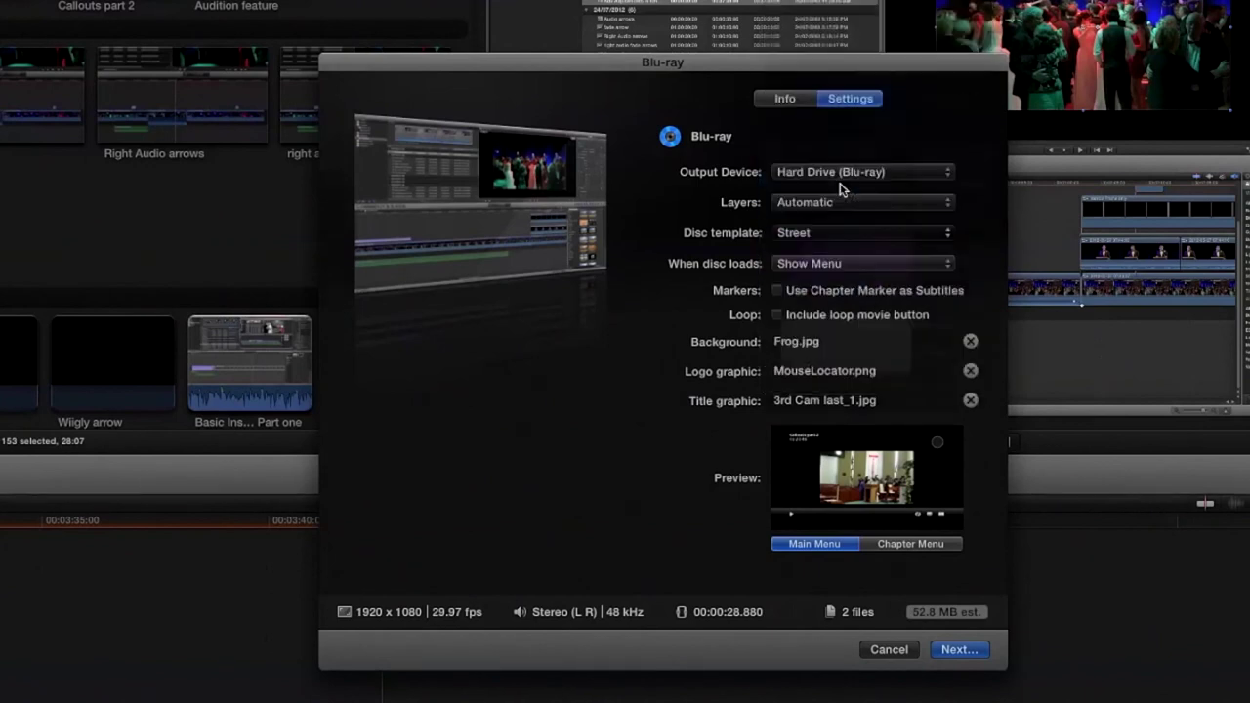
left_click(833, 237)
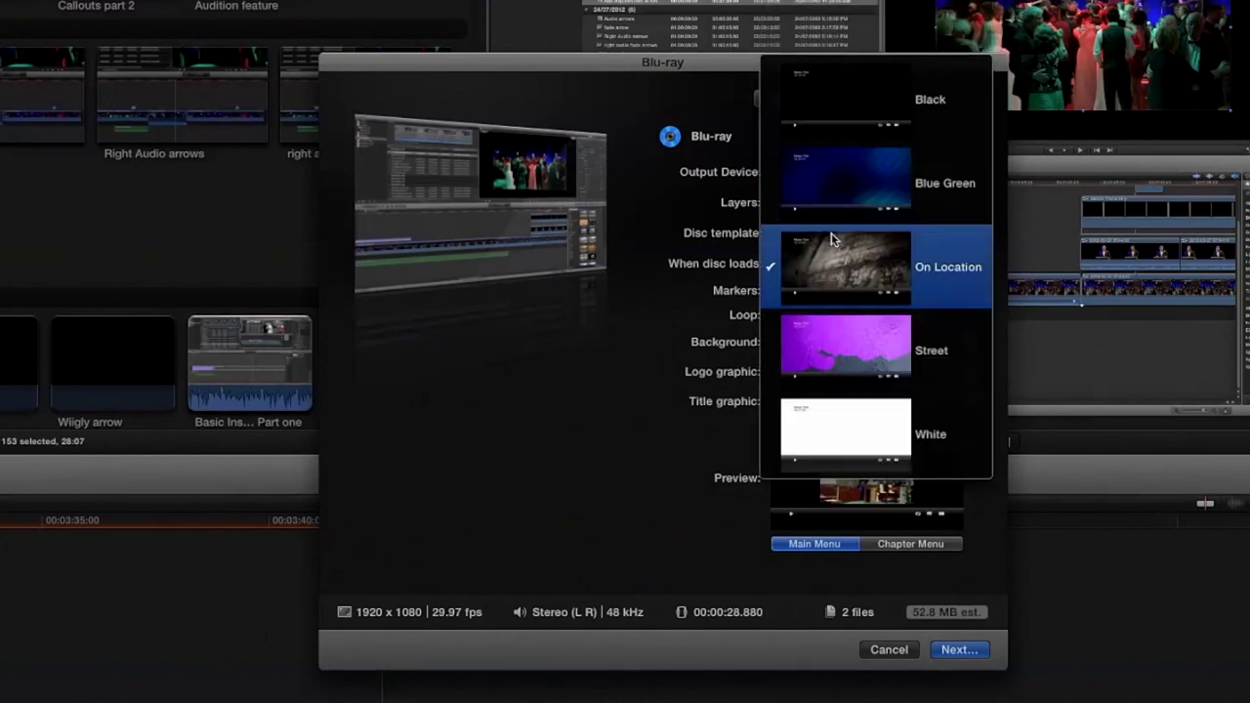
left_click(819, 122)
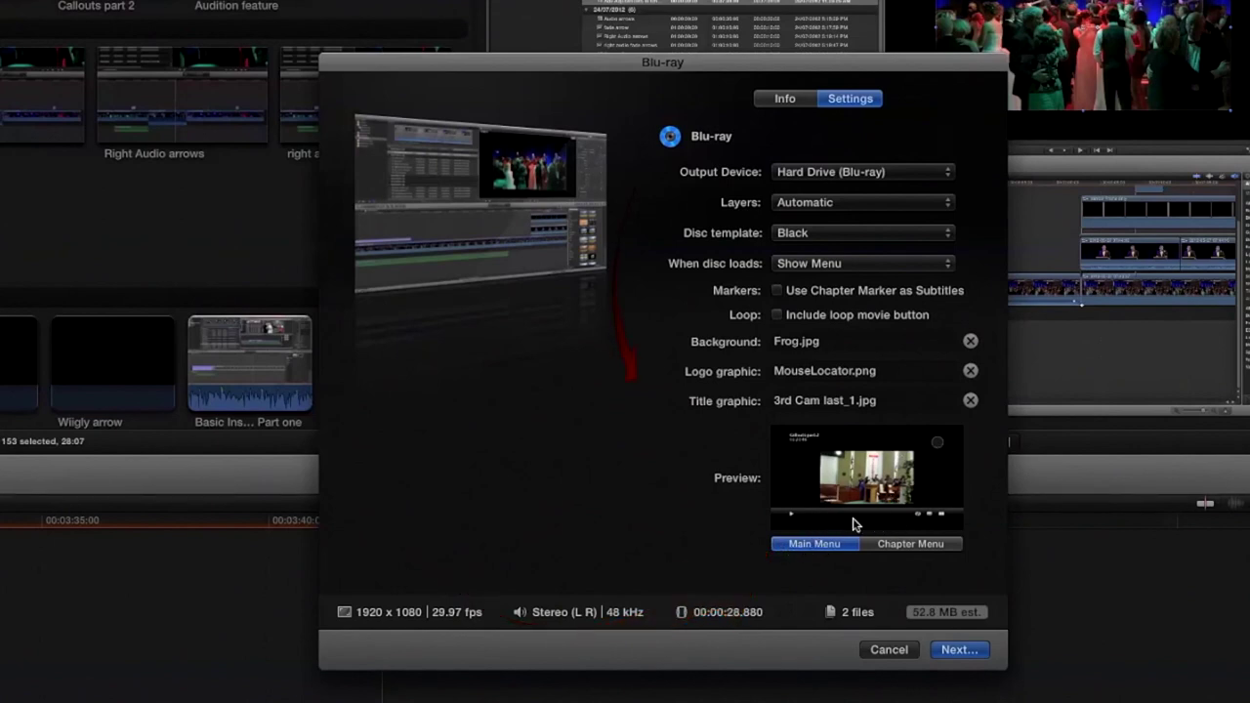
left_click(908, 544)
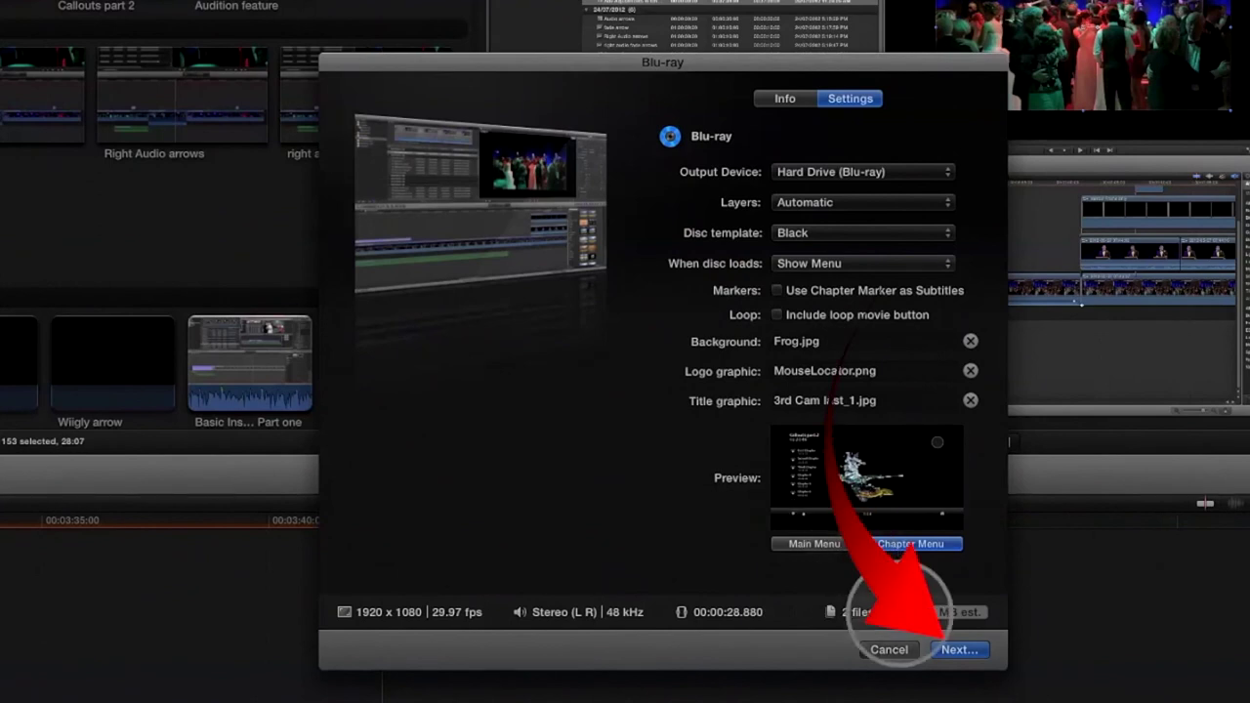
Step: Save the disc image as Callouts part 2 on the Desktop
left_click(957, 650)
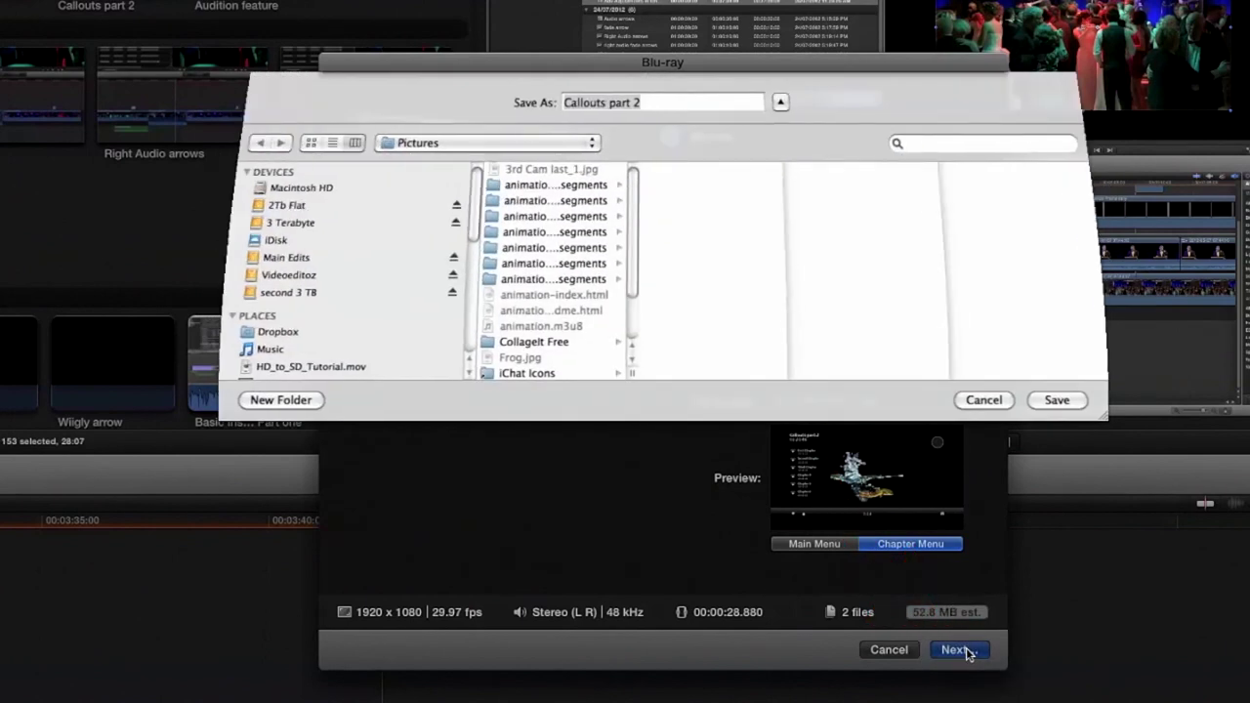
scroll(378, 271, "down", 3)
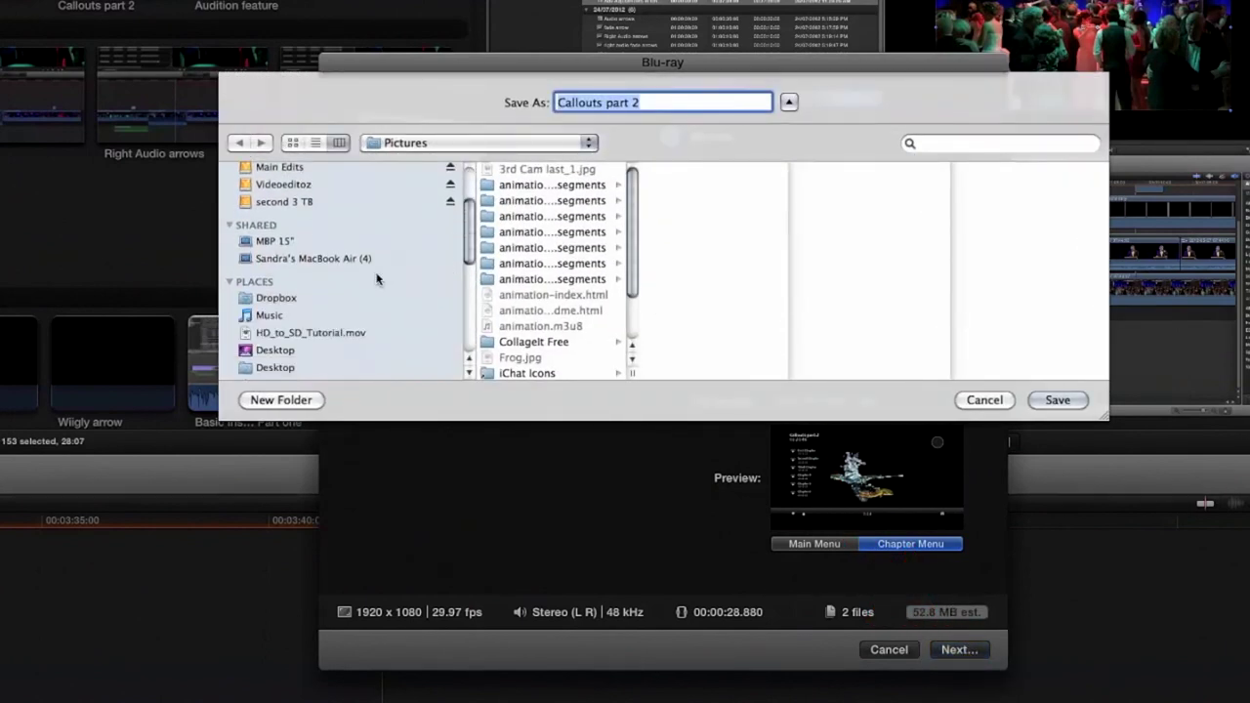
left_click(279, 351)
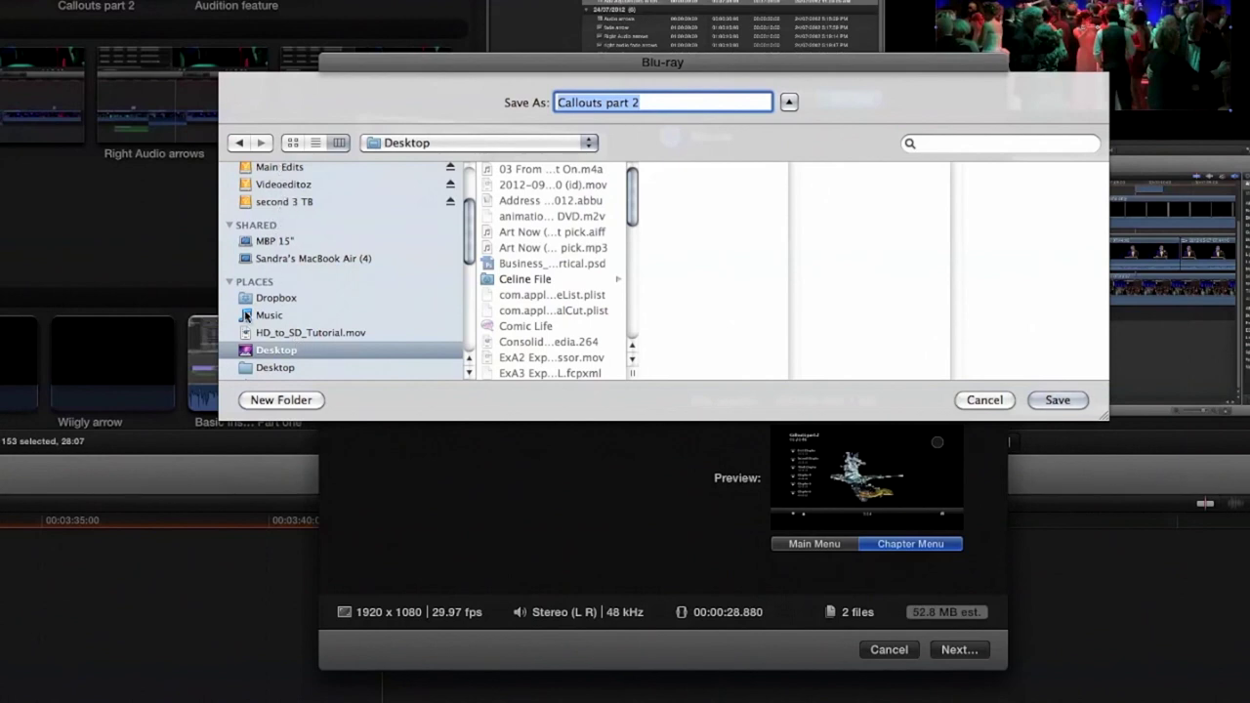
left_click(1058, 401)
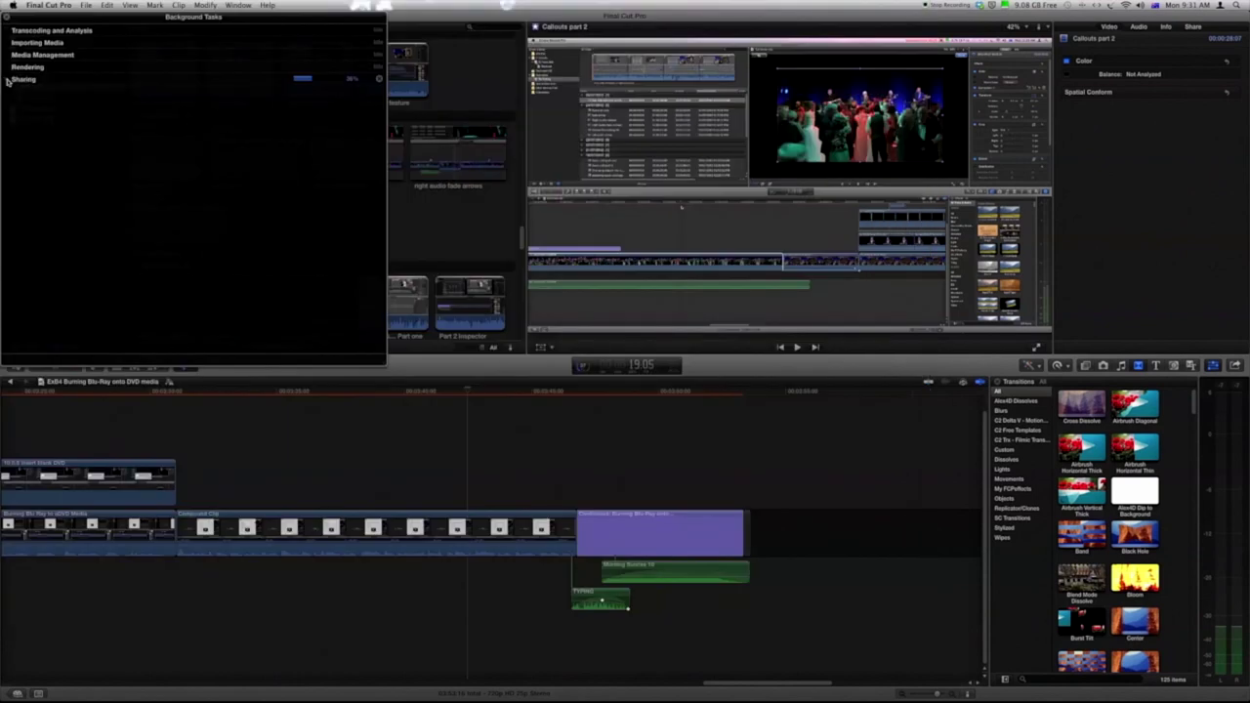
Step: Expand Sharing in Background Tasks to see Callouts part 2.264 transcoding, about 30% complete
left_click(8, 81)
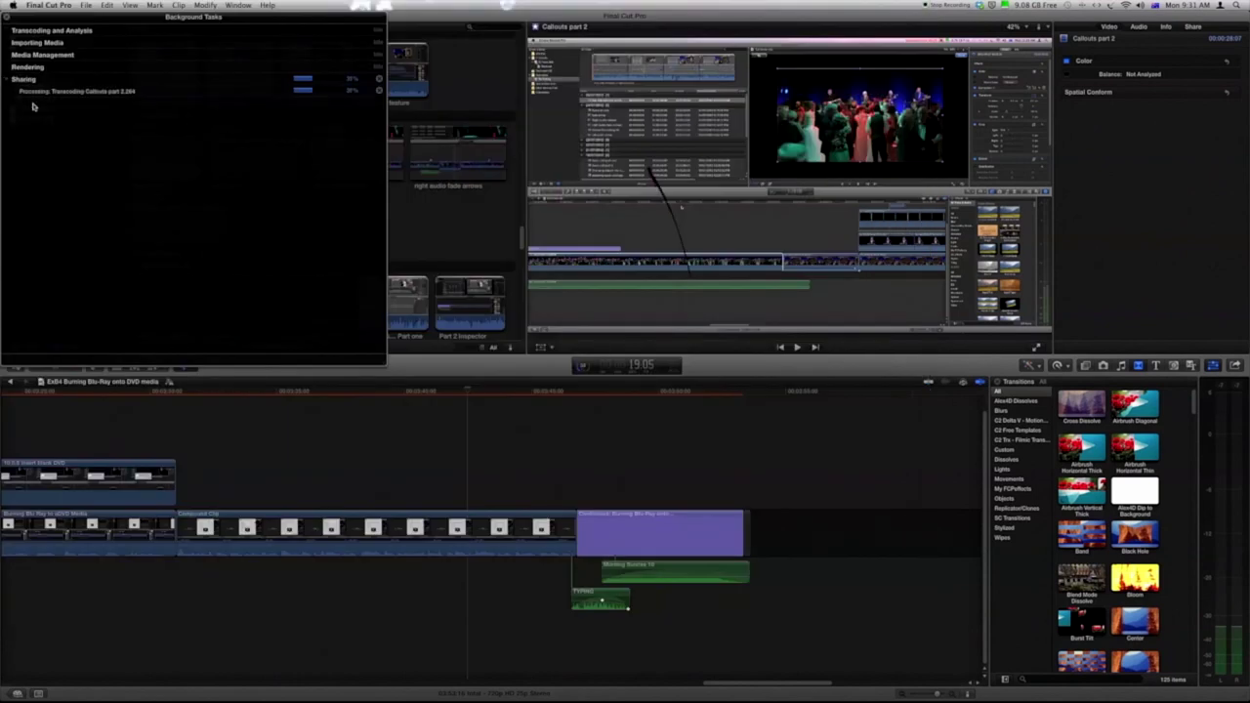